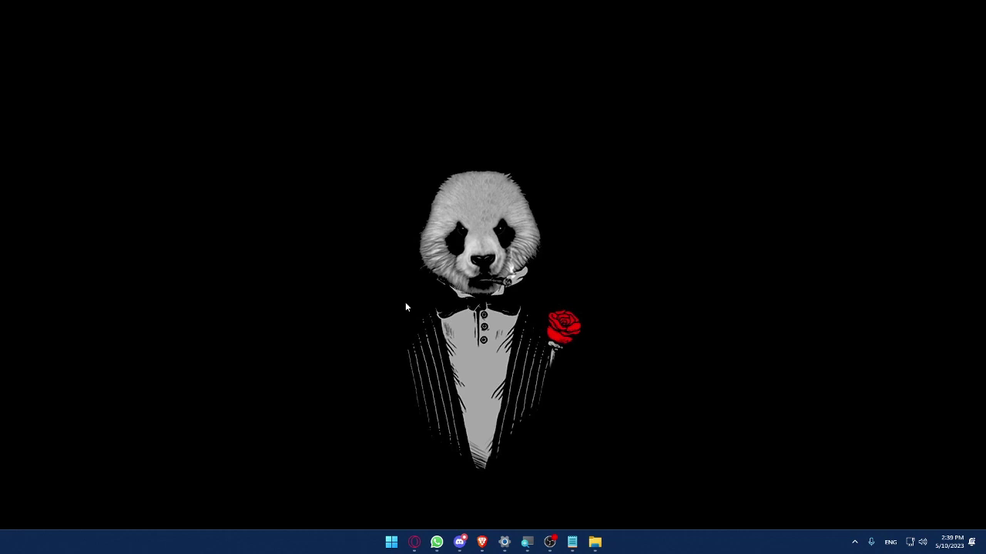
Open the Windows Temp folder by running 'temp' from the Run dialog.
{"action": "key", "text": "super+r"}
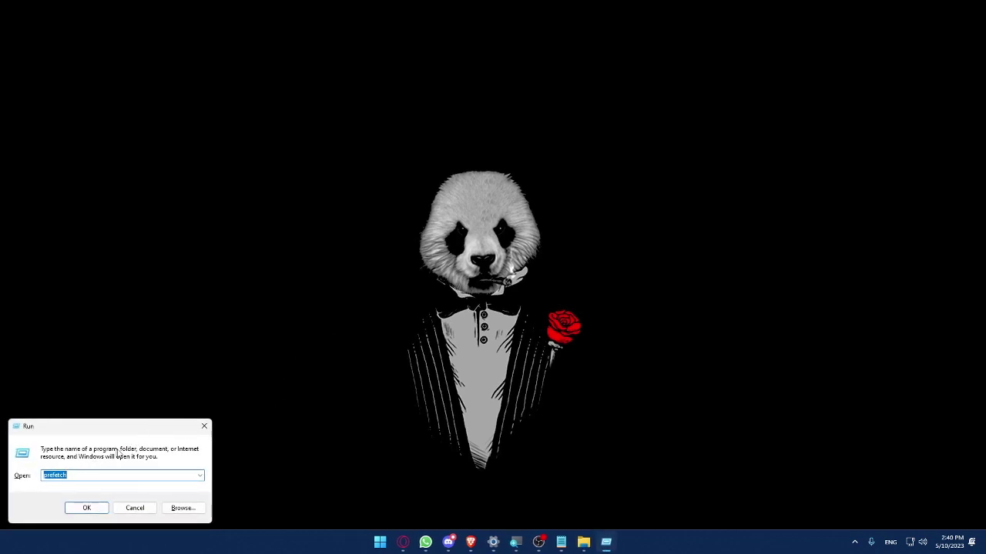
{"action": "mouse_move", "coordinate": [80, 432]}
{"action": "left_mouse_down"}
{"action": "mouse_move", "coordinate": [236, 365]}
{"action": "mouse_move", "coordinate": [119, 407]}
{"action": "mouse_move", "coordinate": [81, 433]}
{"action": "left_mouse_up"}
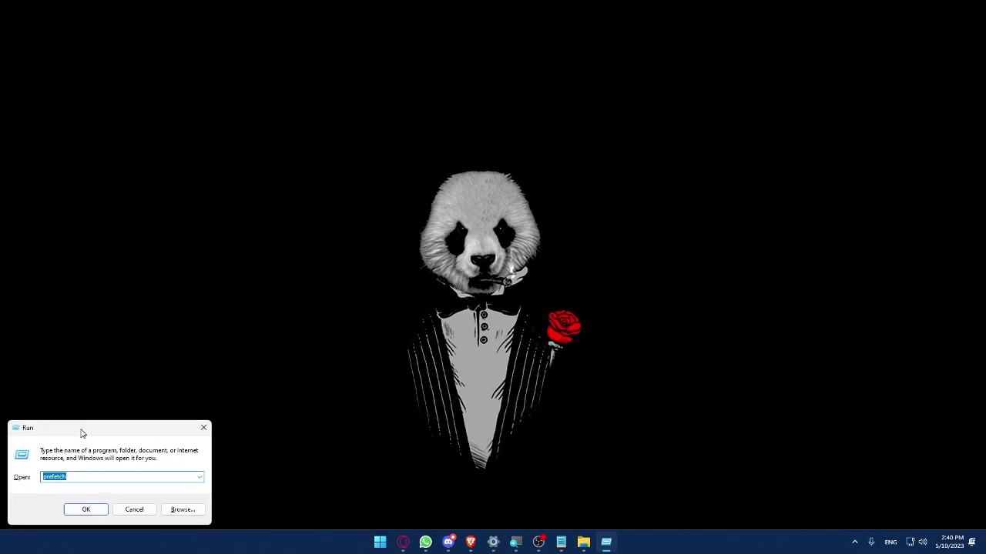
{"action": "type", "text": "temp"}
{"action": "key", "text": "Return"}
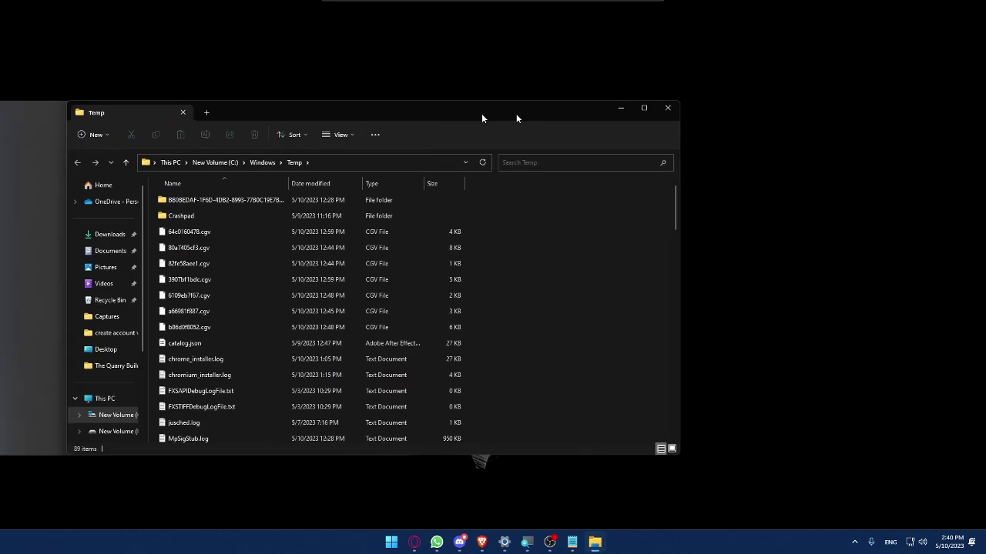
{"action": "left_click_drag", "start_coordinate": [517, 116], "coordinate": [611, 65]}
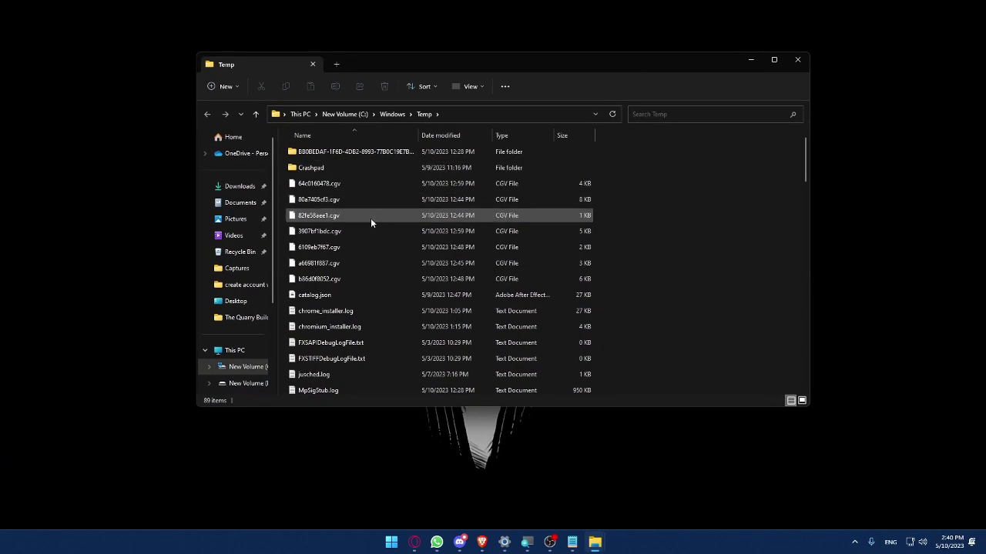
Delete everything in Temp, skipping the four in-use files for all current items.
{"action": "key", "text": "ctrl+a"}
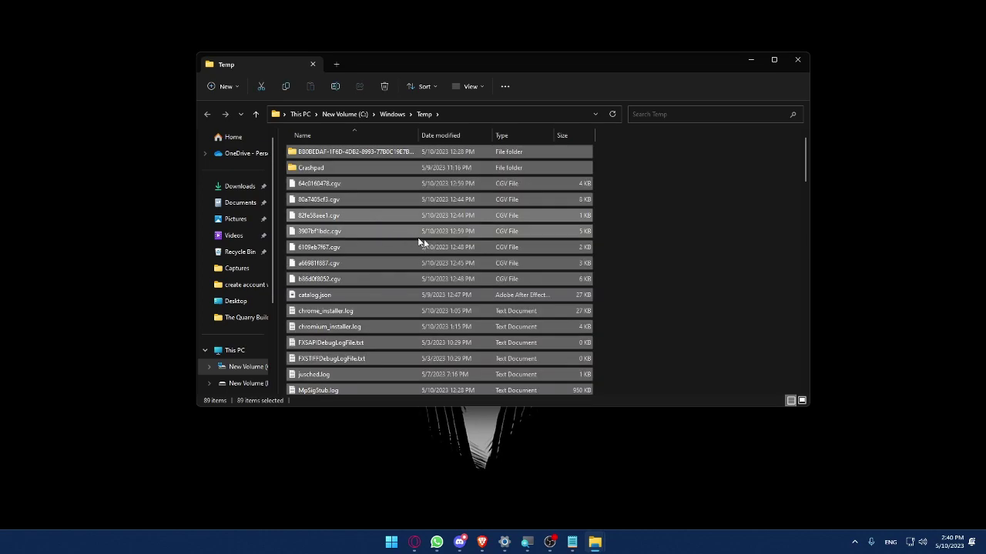
{"action": "key", "text": "Delete"}
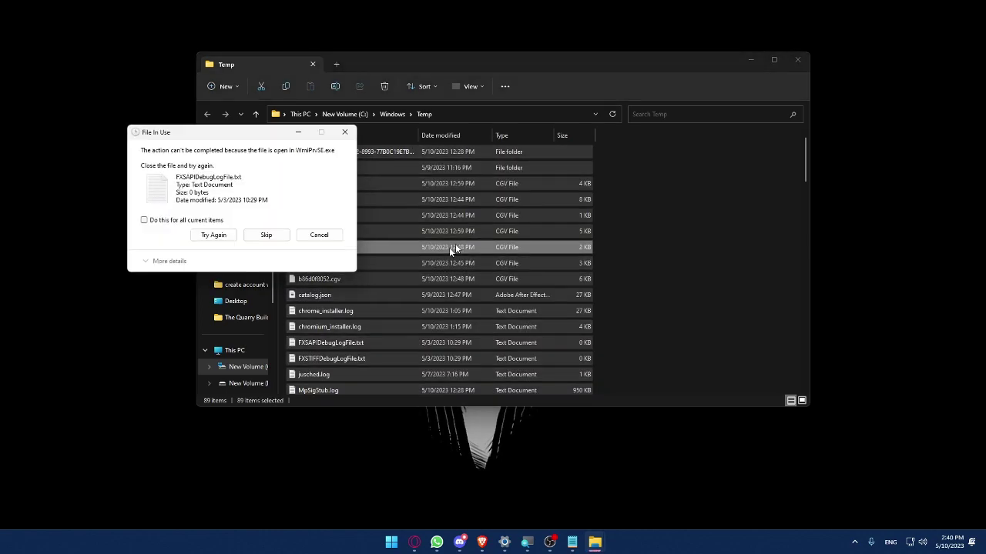
{"action": "left_click", "coordinate": [144, 220]}
{"action": "left_click", "coordinate": [263, 235]}
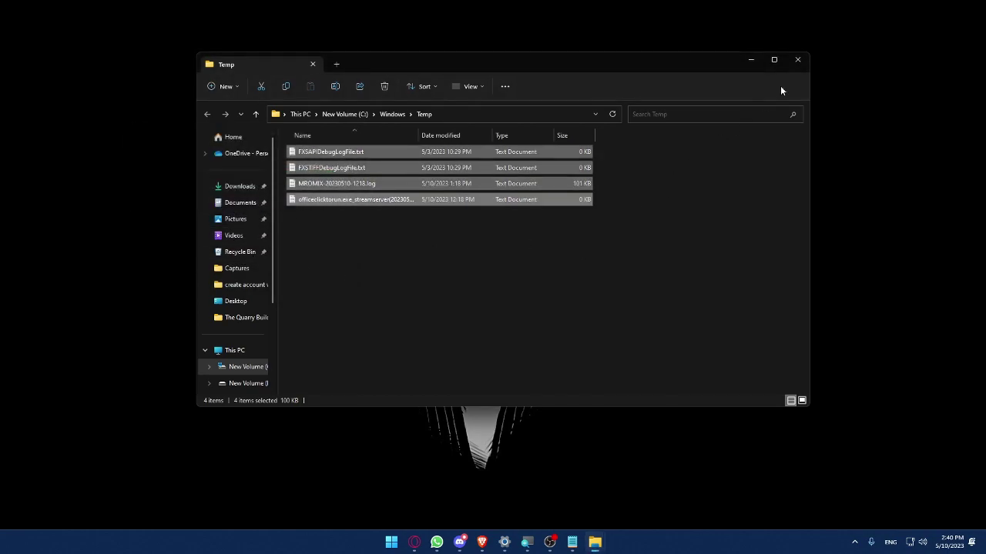
Close the Windows Temp window and open the user's %temp% folder from Run.
{"action": "left_click", "coordinate": [797, 59]}
{"action": "key", "text": "super+r"}
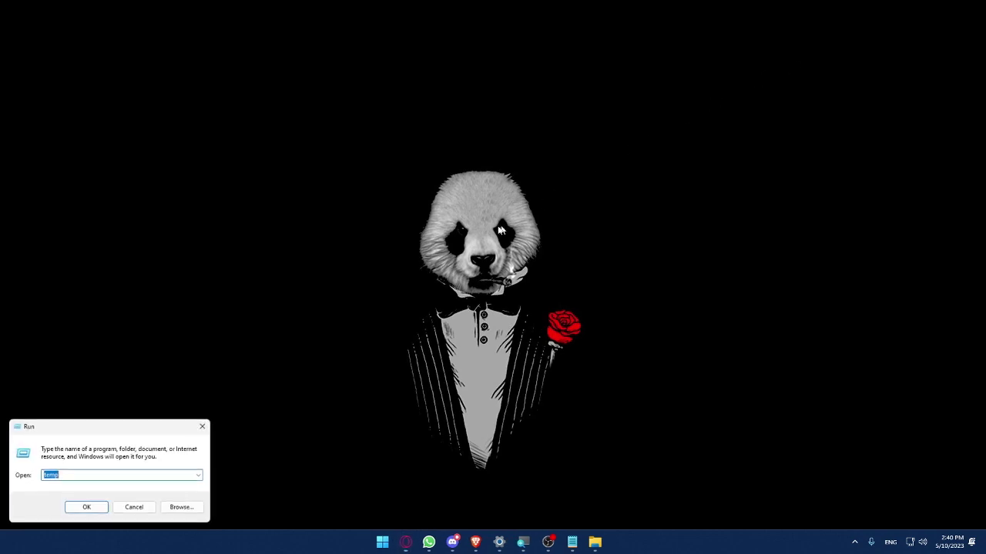
{"action": "left_click", "coordinate": [124, 475]}
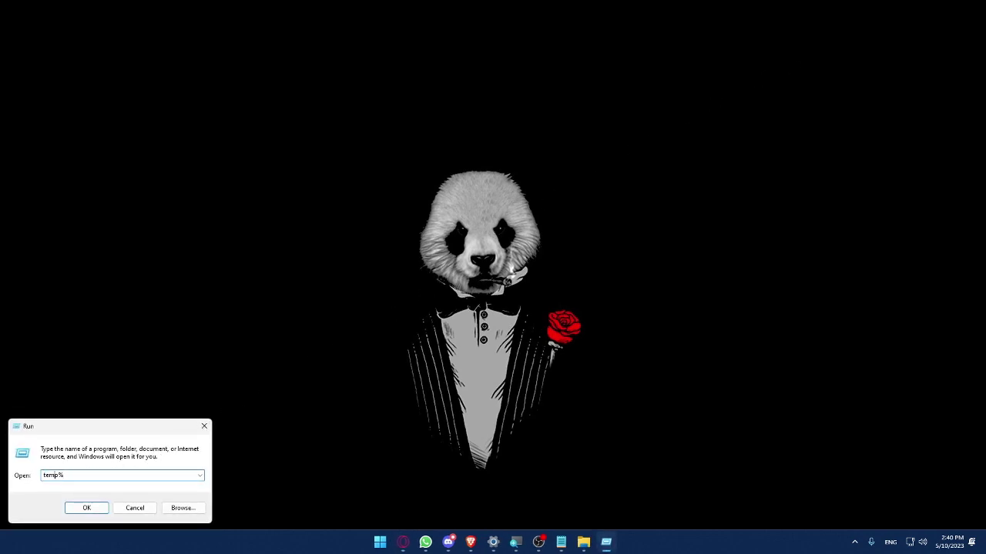
{"action": "type", "text": "%"}
{"action": "left_click", "coordinate": [86, 508]}
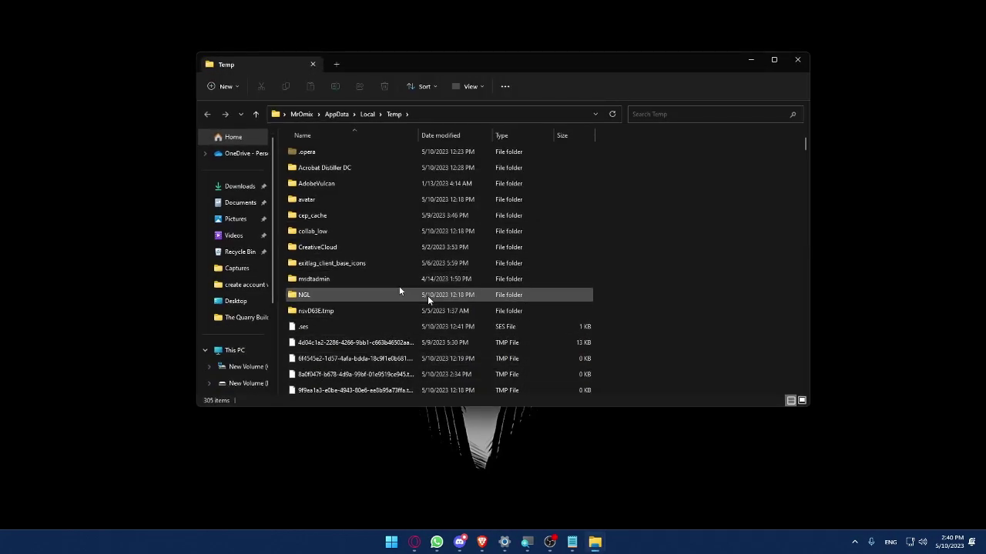
Delete all %temp% items, skipping in-use and missing ones, then close the window.
{"action": "left_click", "coordinate": [438, 264]}
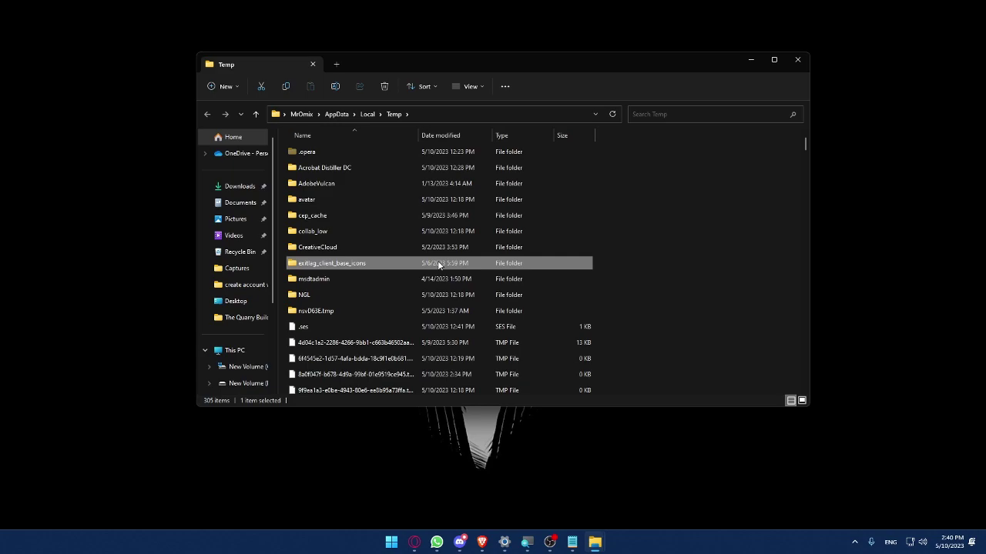
{"action": "key", "text": "ctrl+a"}
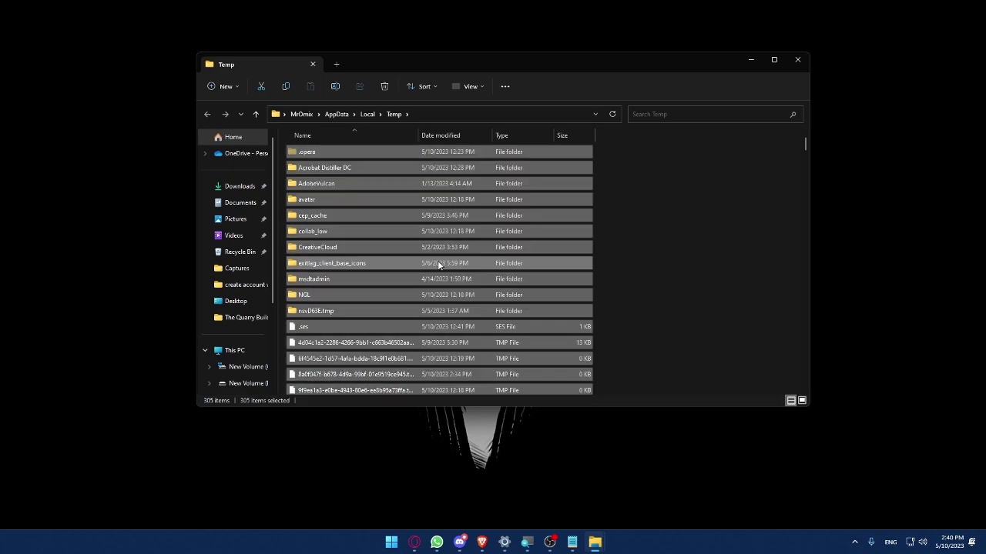
{"action": "key", "text": "Delete"}
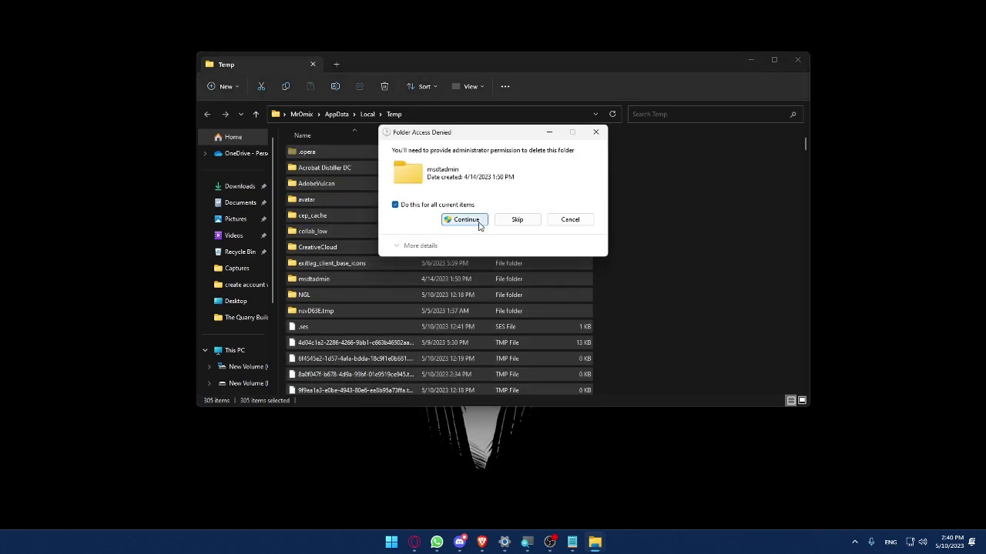
{"action": "left_click", "coordinate": [479, 223]}
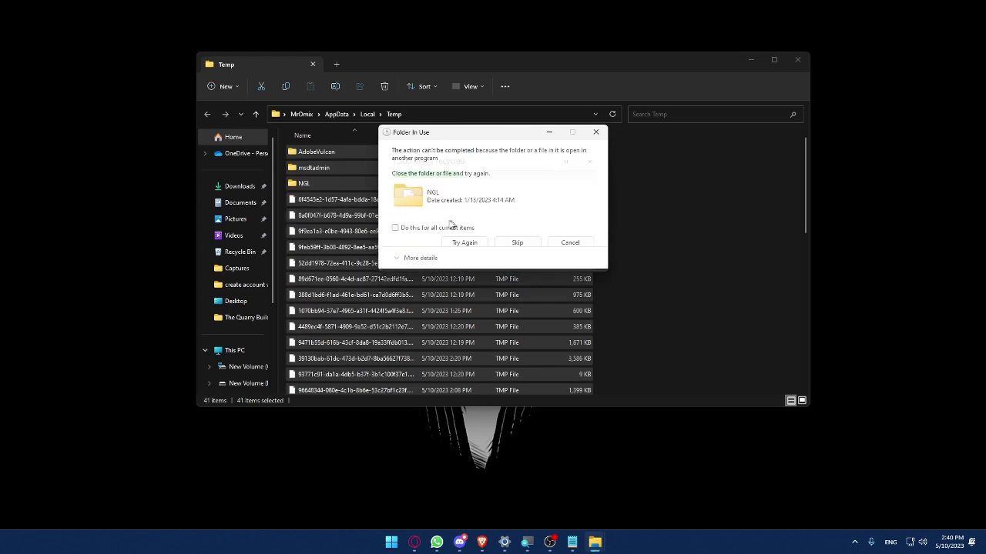
{"action": "left_click", "coordinate": [397, 229]}
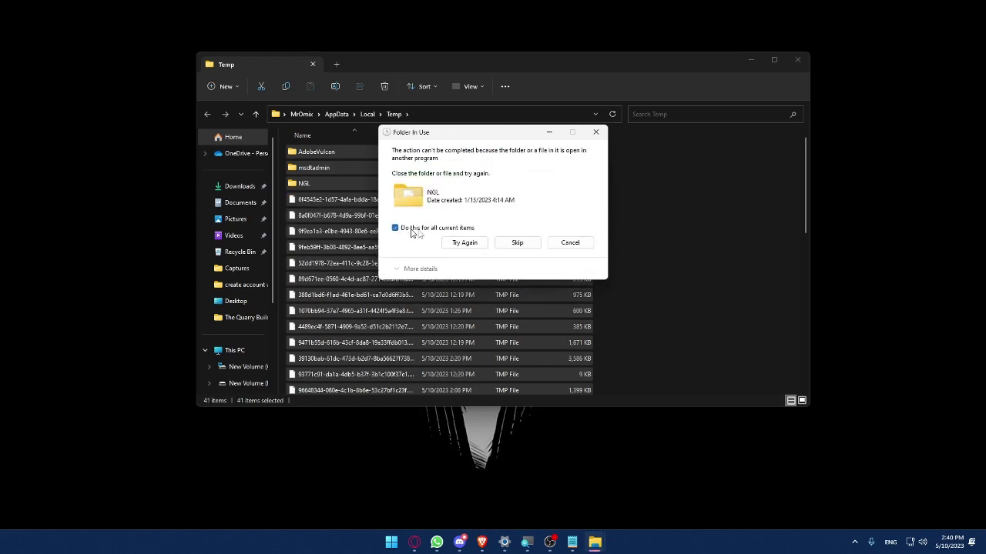
{"action": "left_click", "coordinate": [516, 243]}
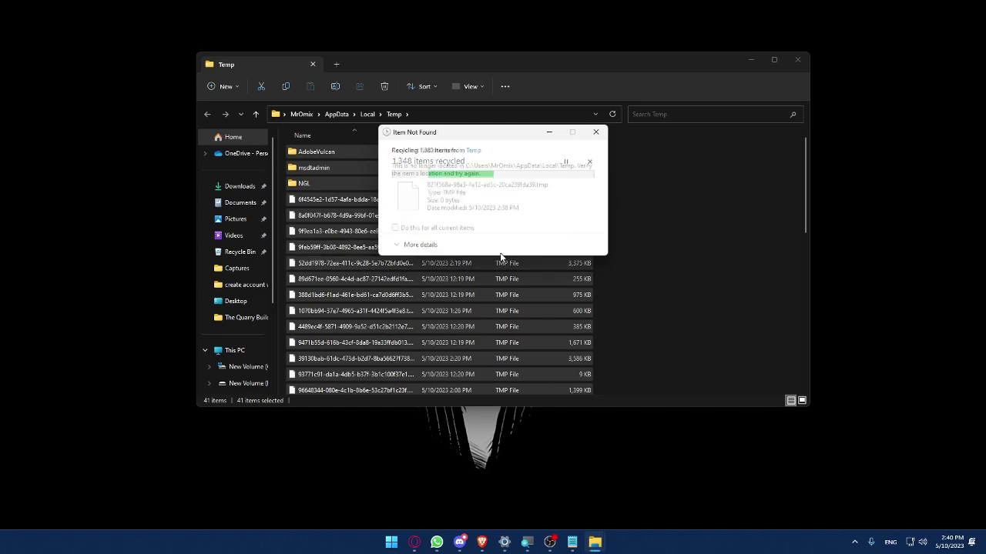
{"action": "left_click", "coordinate": [395, 228]}
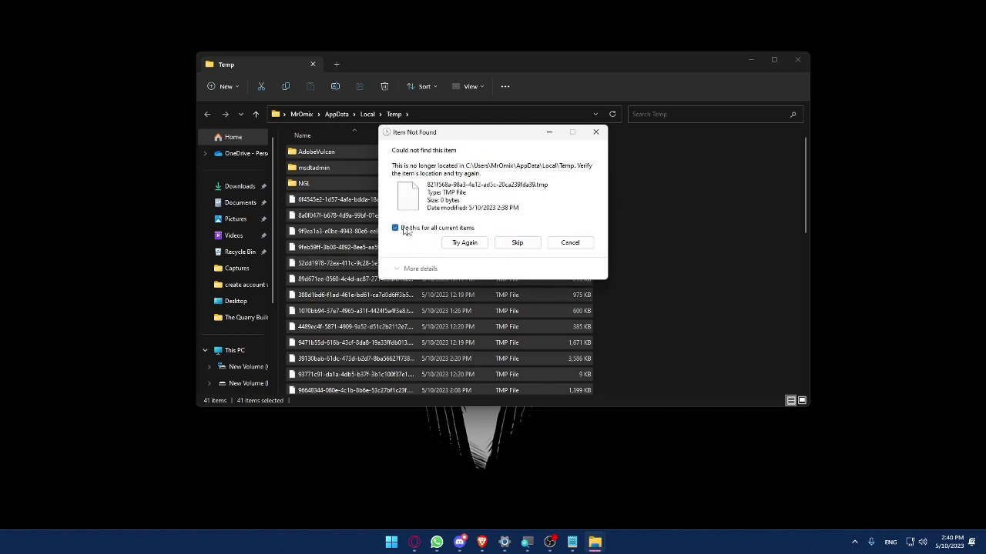
{"action": "left_click", "coordinate": [514, 243]}
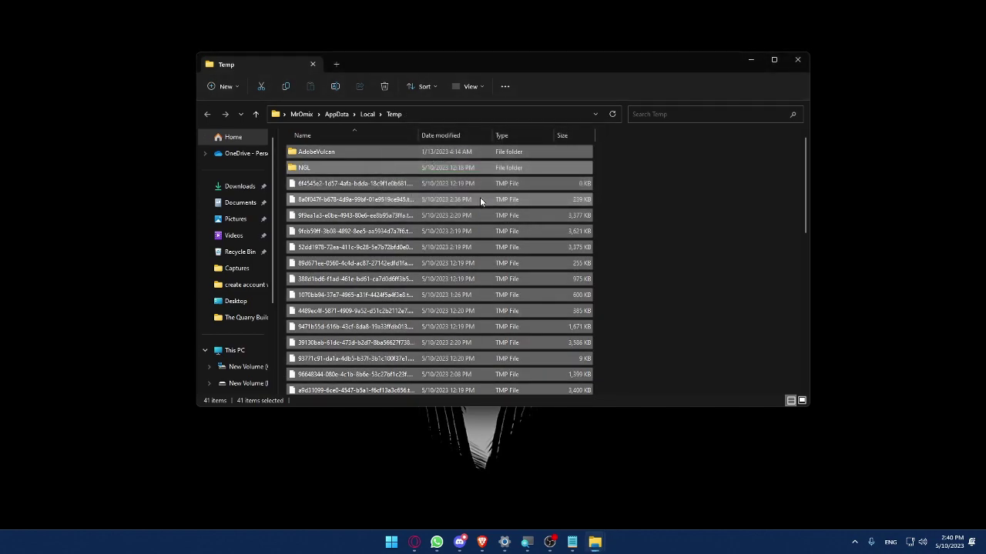
{"action": "left_click", "coordinate": [798, 59]}
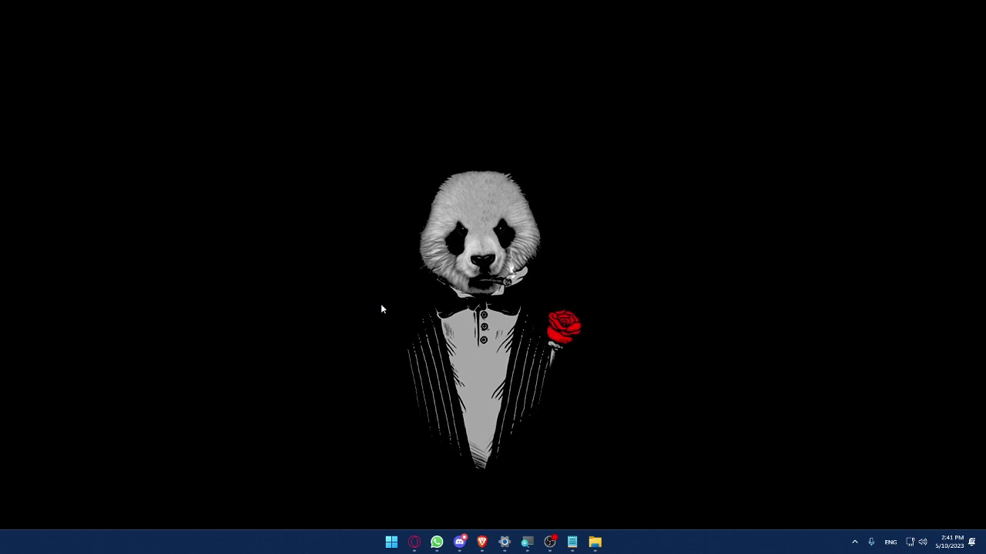
Launch Control Panel via Start search and browse Programs and Features' 74 installed programs.
{"action": "key", "text": "super"}
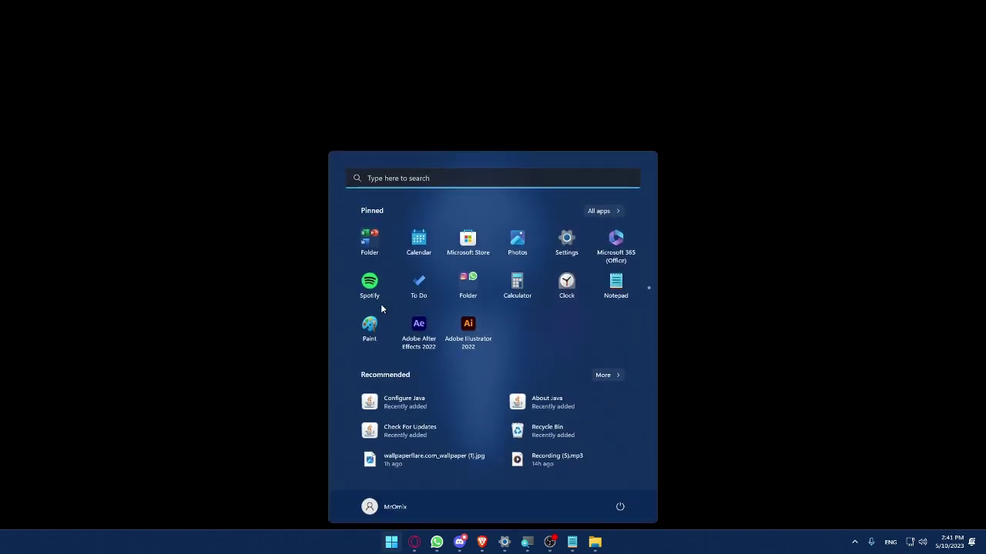
{"action": "type", "text": "controle"}
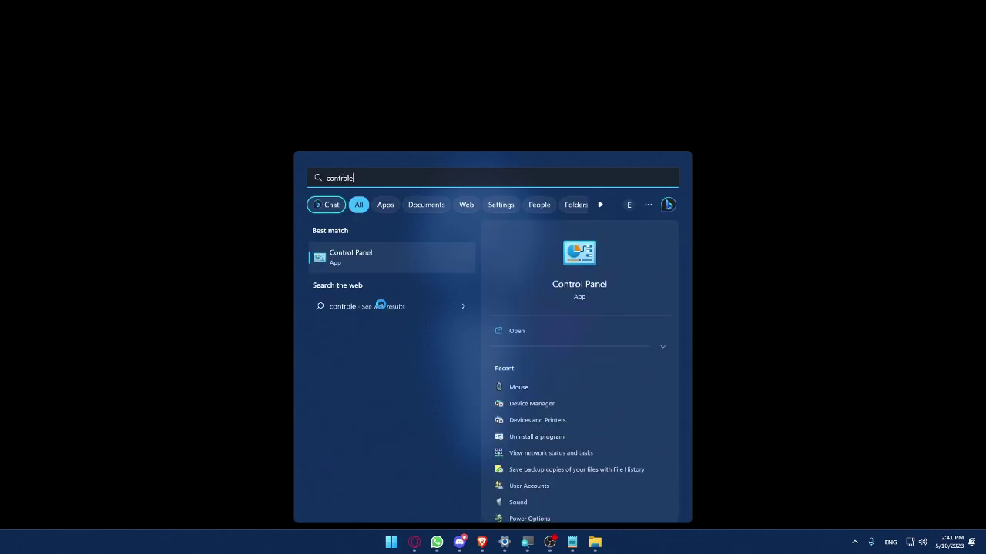
{"action": "key", "text": "Return"}
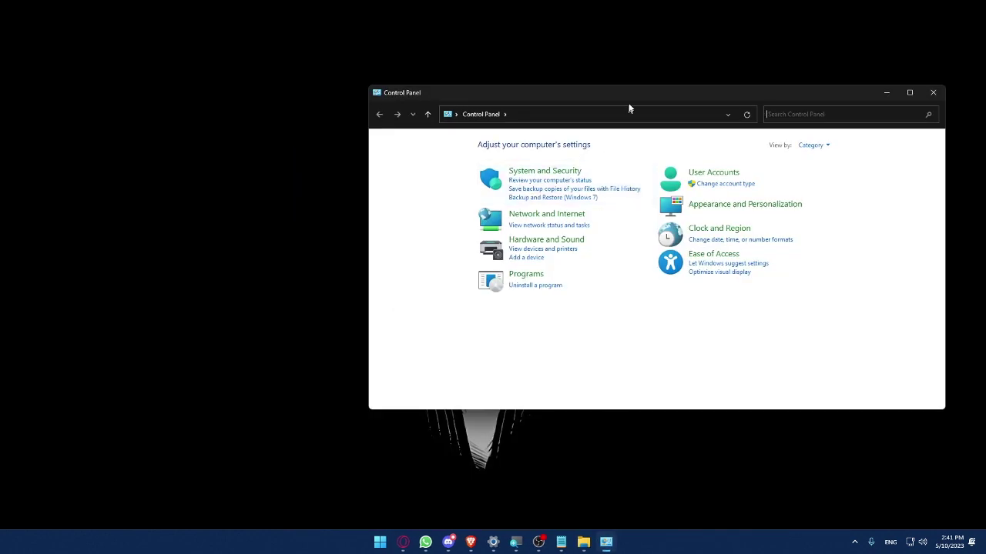
{"action": "left_click_drag", "start_coordinate": [629, 102], "coordinate": [537, 88]}
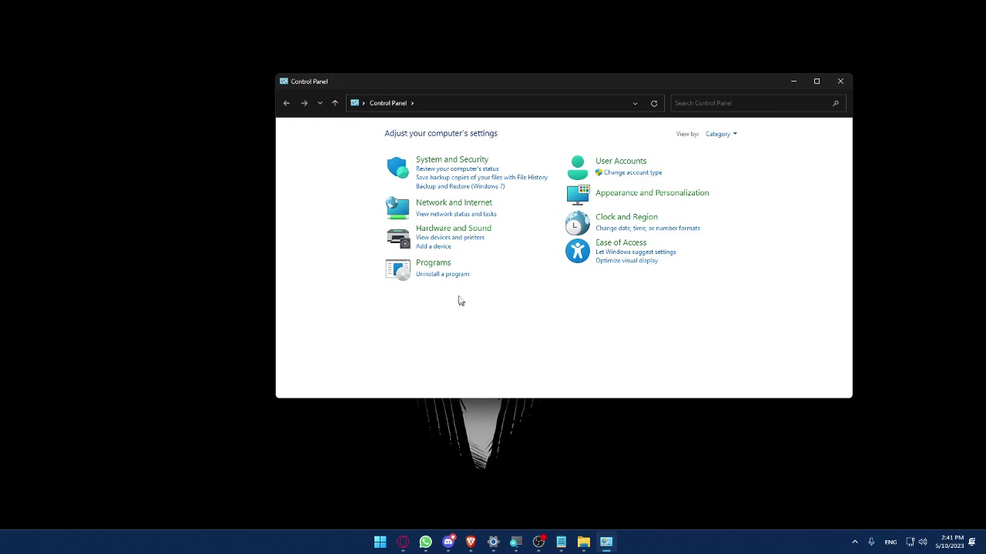
{"action": "left_click", "coordinate": [430, 276]}
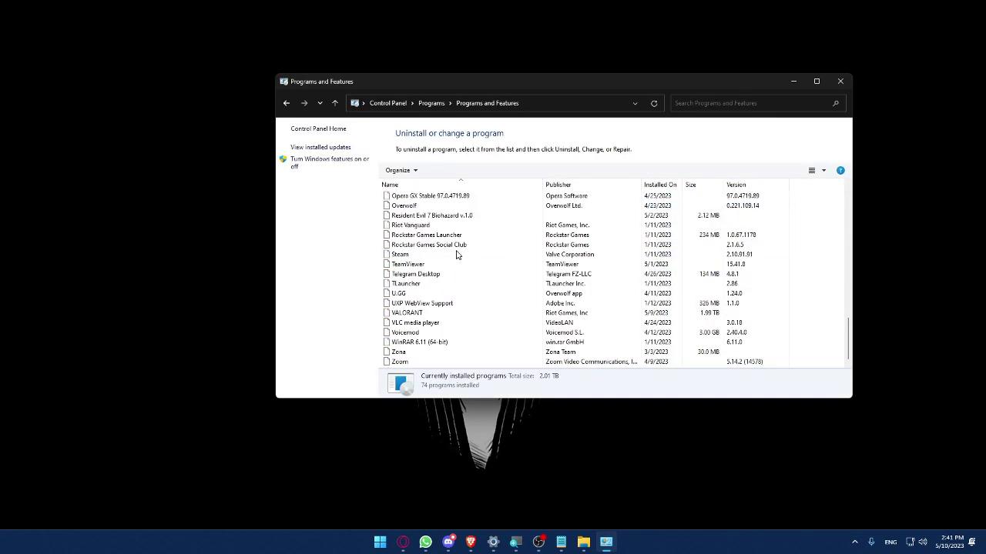
{"action": "scroll", "coordinate": [457, 254], "scroll_direction": "down", "scroll_amount": 15}
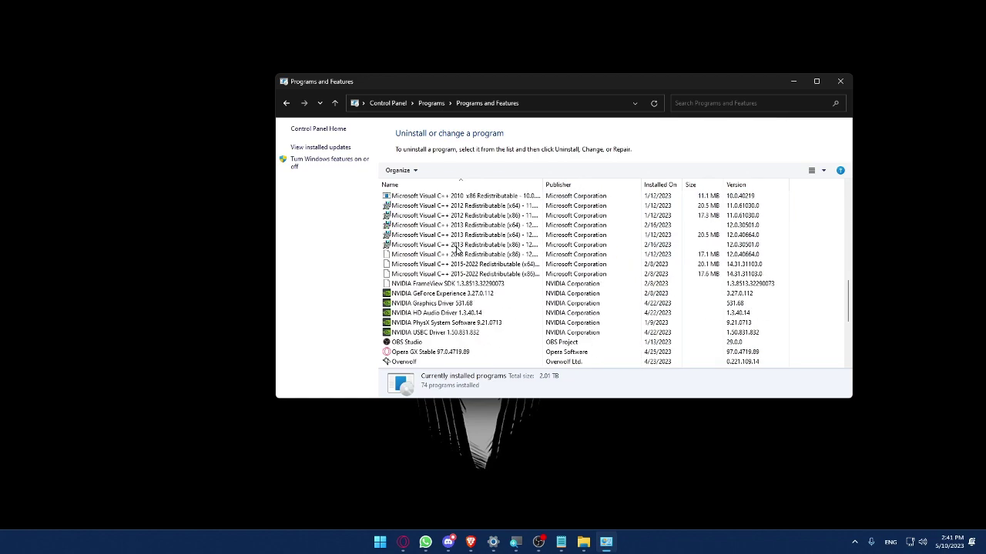
{"action": "scroll", "coordinate": [457, 250], "scroll_direction": "up", "scroll_amount": 15}
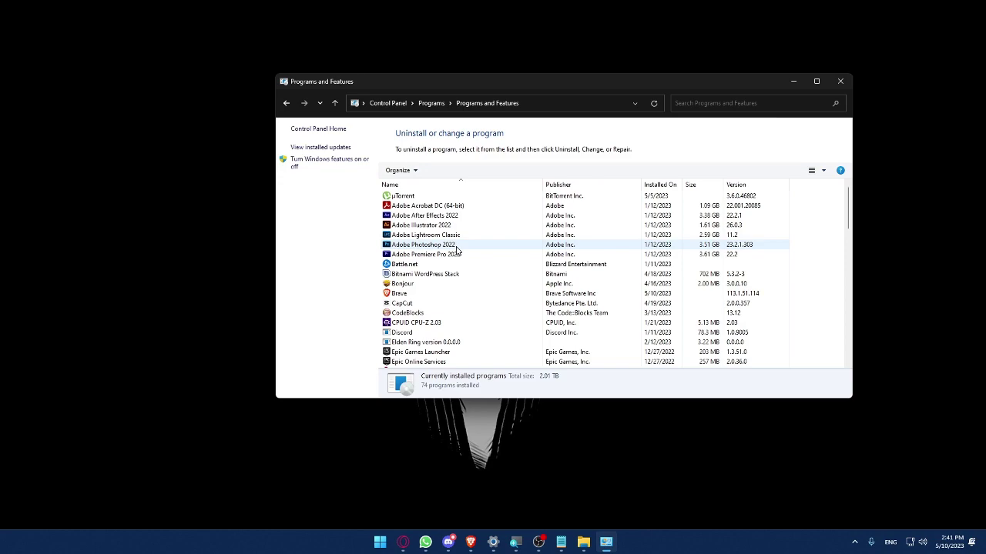
{"action": "scroll", "coordinate": [456, 250], "scroll_direction": "down", "scroll_amount": 15}
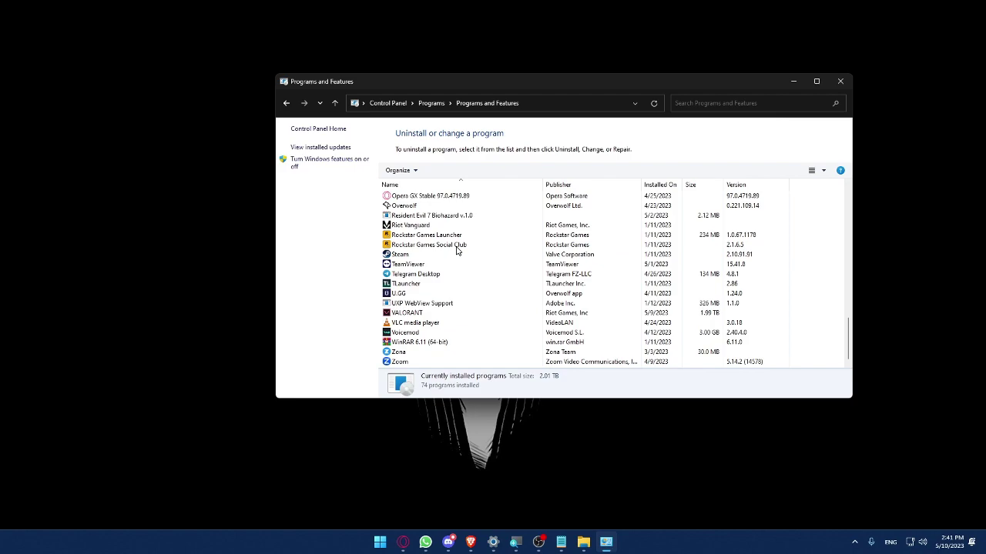
Uninstall Voicemod along with its saved settings and acknowledge the success message.
{"action": "left_click", "coordinate": [429, 334]}
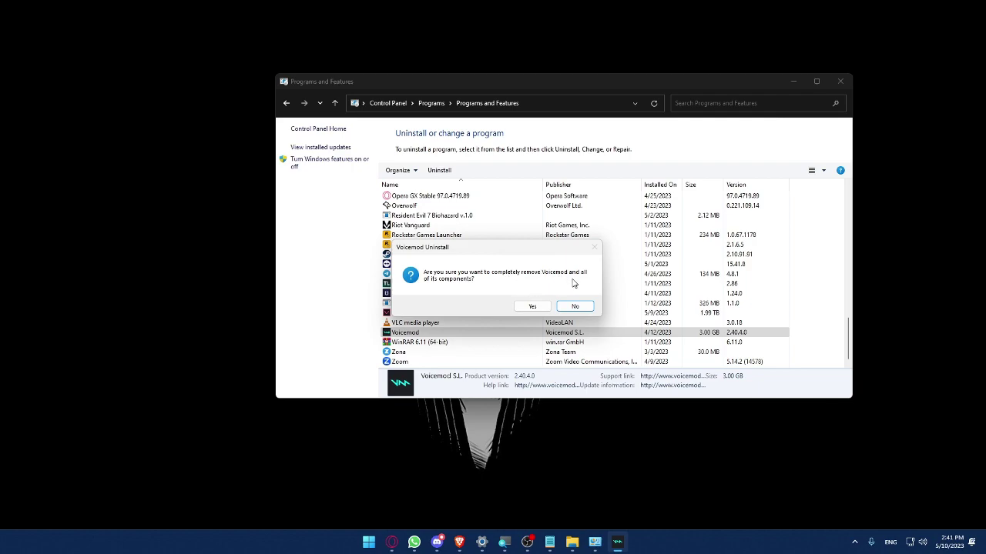
{"action": "left_click", "coordinate": [525, 307]}
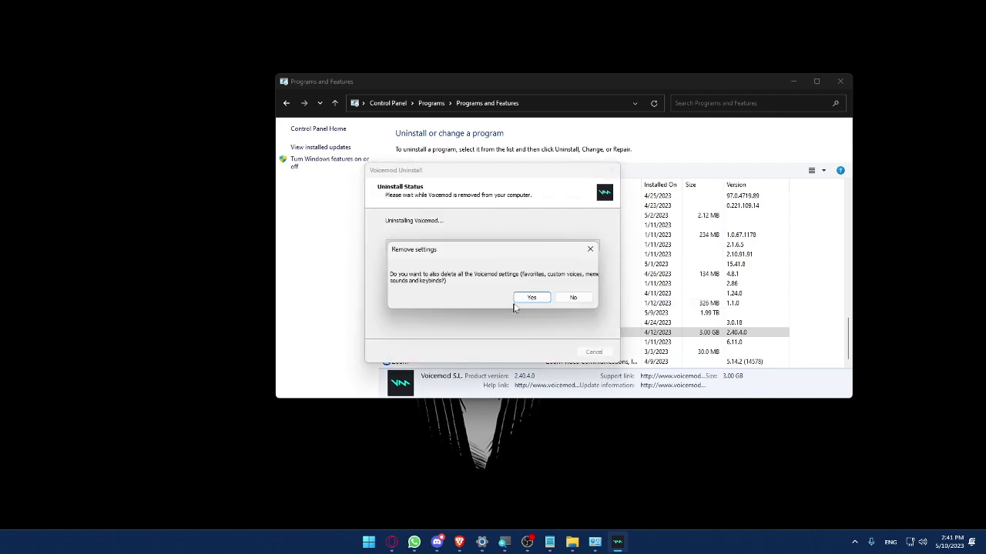
{"action": "left_click", "coordinate": [522, 301]}
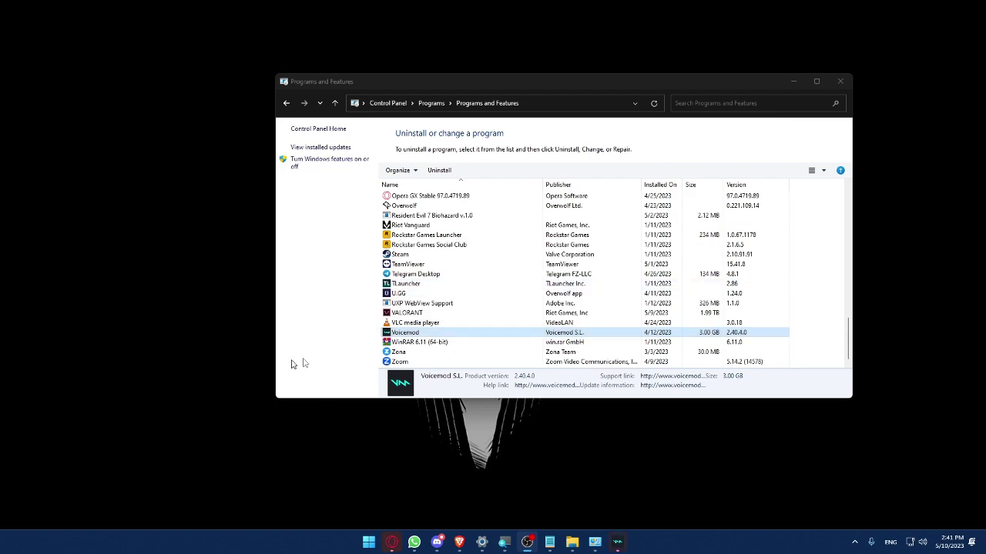
{"action": "left_click", "coordinate": [614, 545]}
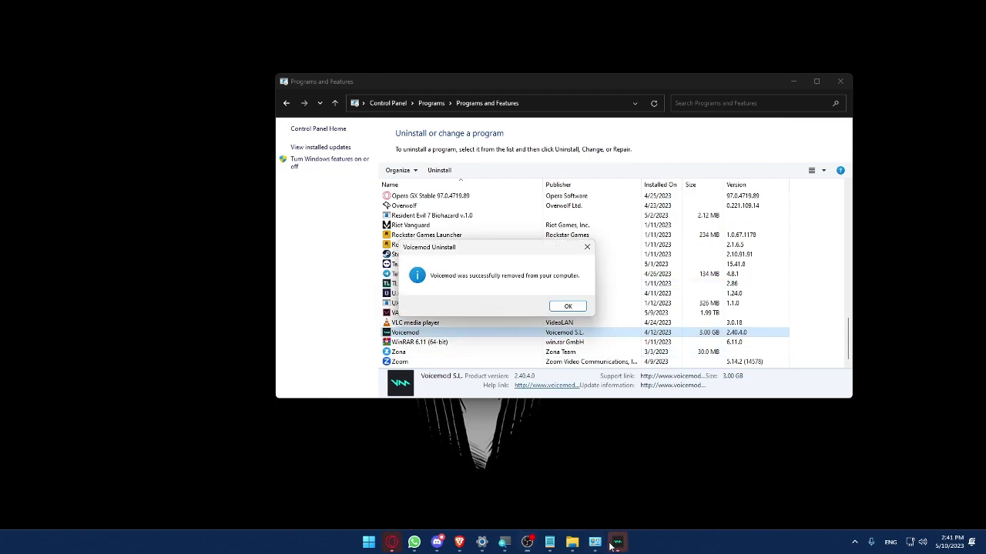
{"action": "left_click", "coordinate": [568, 307]}
{"action": "scroll", "coordinate": [485, 319], "scroll_direction": "up", "scroll_amount": 5}
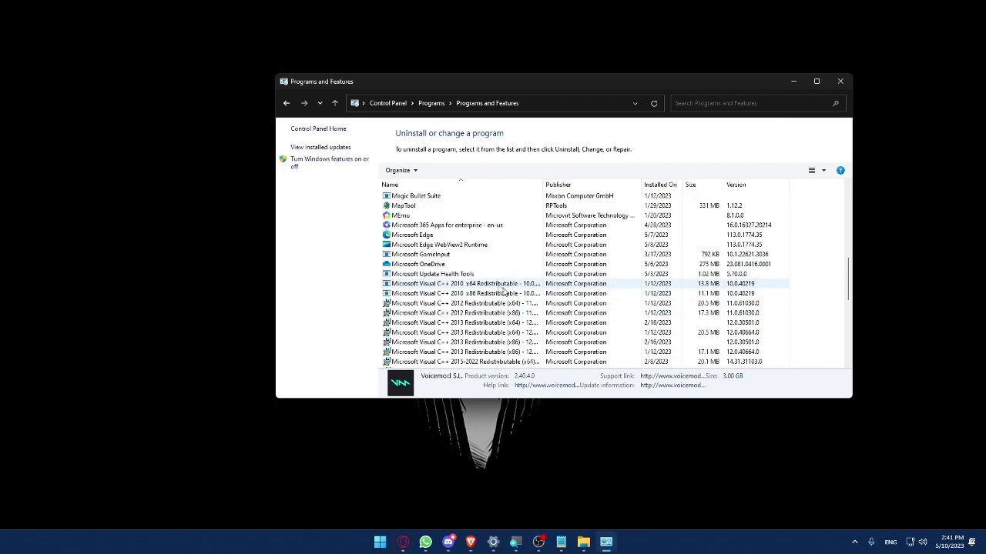
Select WinRAR in the program list, then close Programs and Features.
{"action": "scroll", "coordinate": [485, 322], "scroll_direction": "down", "scroll_amount": 5}
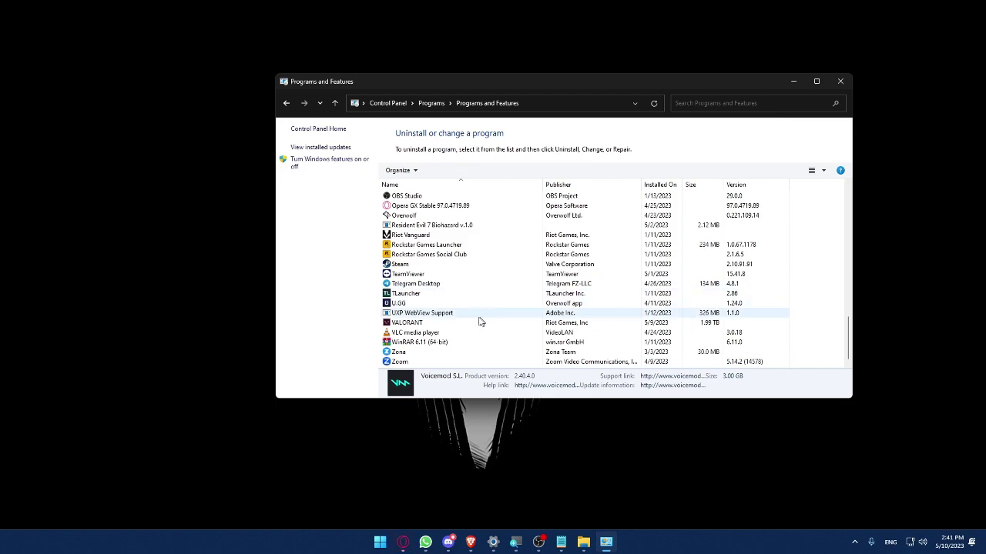
{"action": "left_click", "coordinate": [444, 347]}
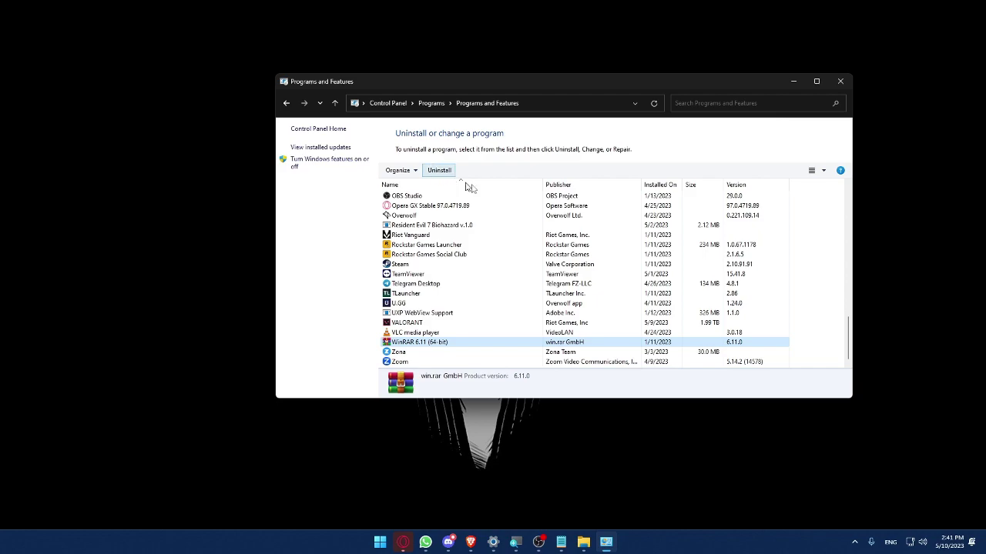
{"action": "left_click", "coordinate": [840, 82]}
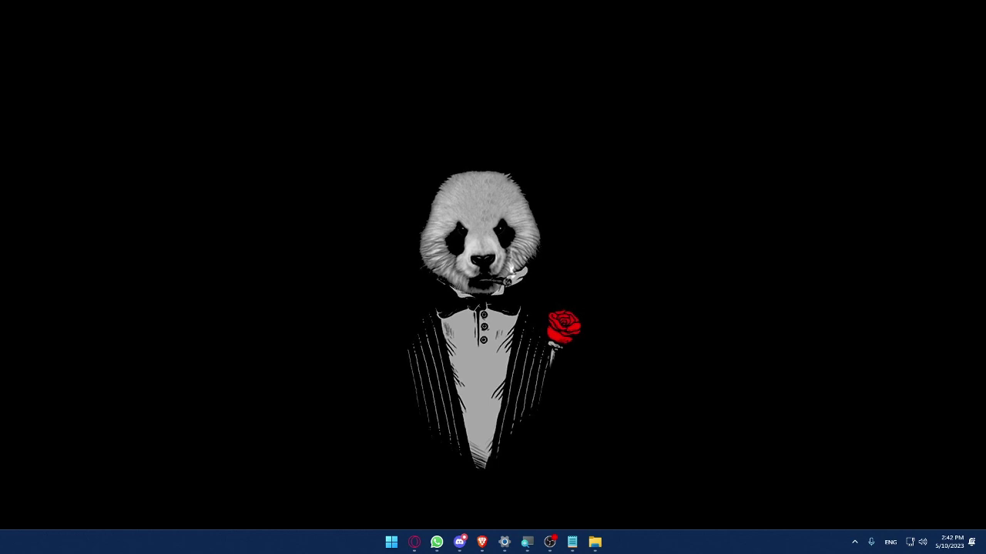
Open Task Manager from the taskbar menu, show Startup apps, and maximize the window.
{"action": "right_click", "coordinate": [272, 544]}
{"action": "left_click", "coordinate": [187, 442]}
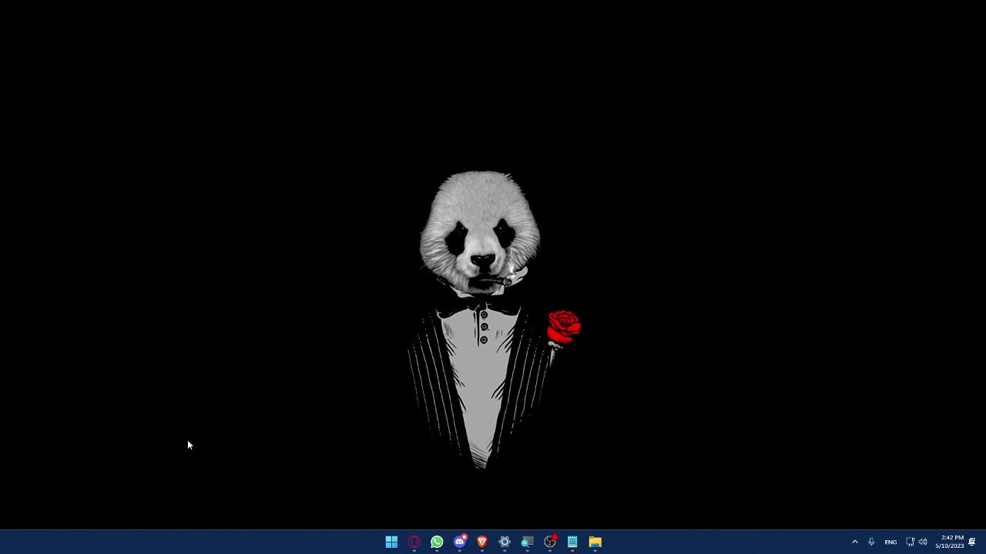
{"action": "right_click", "coordinate": [234, 538]}
{"action": "left_click", "coordinate": [274, 484]}
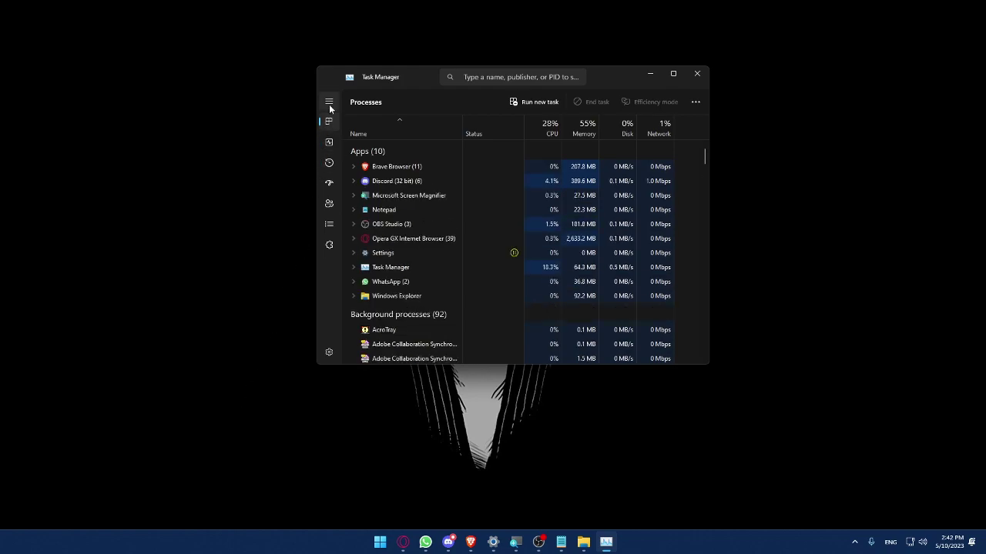
{"action": "left_click", "coordinate": [330, 184]}
{"action": "left_click", "coordinate": [672, 74]}
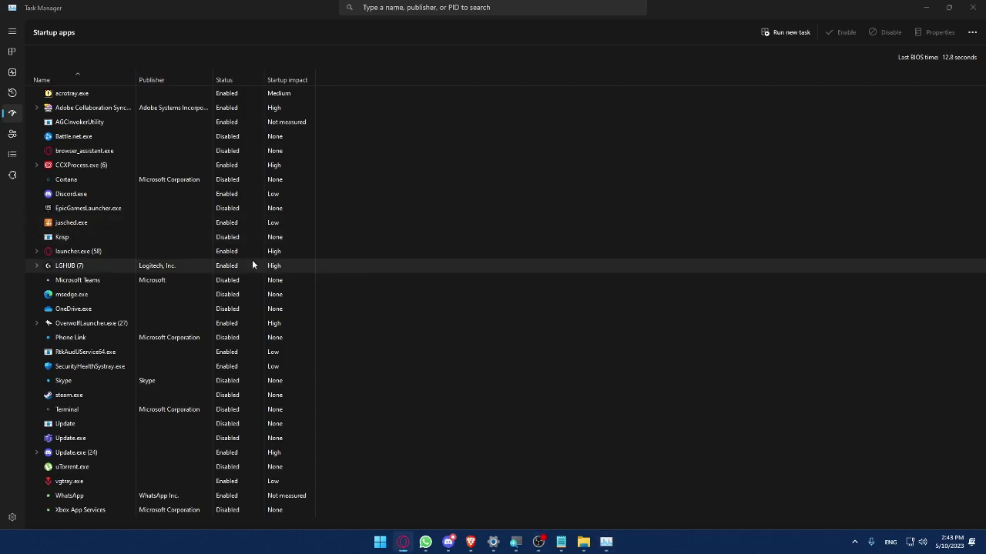
Review CCXProcess, LGHUB, OneDrive, steam, launcher, SecurityHealthSystray and EpicGamesLauncher entries, then close Task Manager.
{"action": "key", "text": "c"}
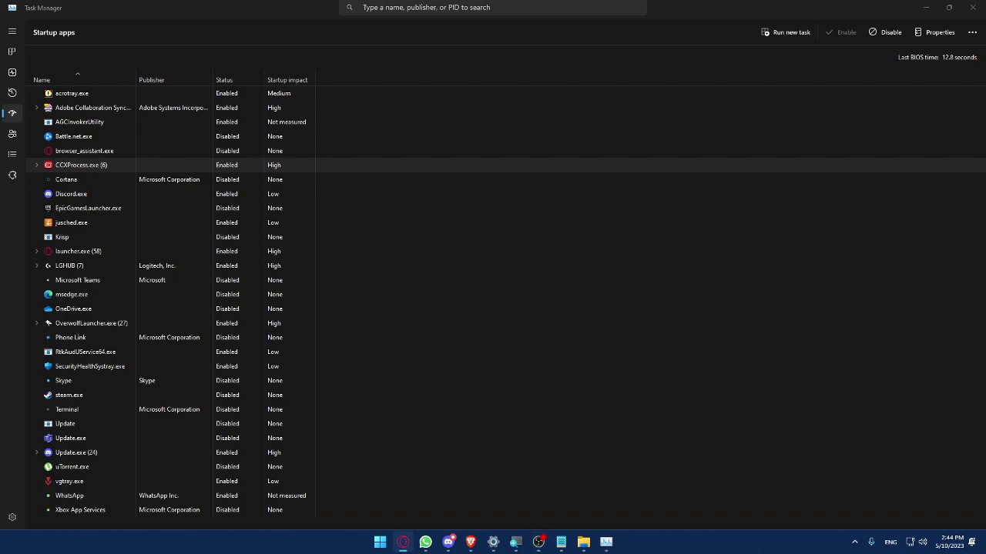
{"action": "left_click", "coordinate": [489, 266]}
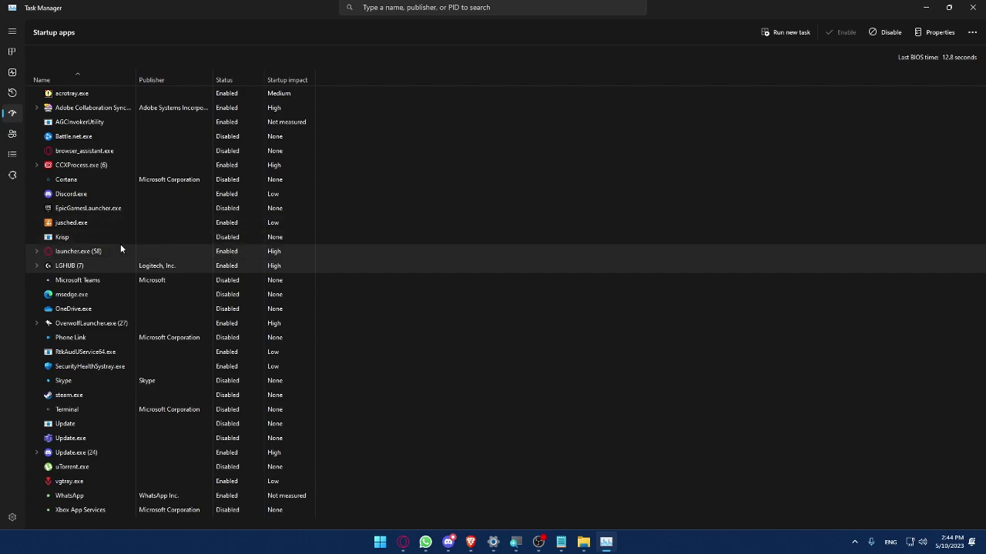
{"action": "left_click", "coordinate": [85, 310]}
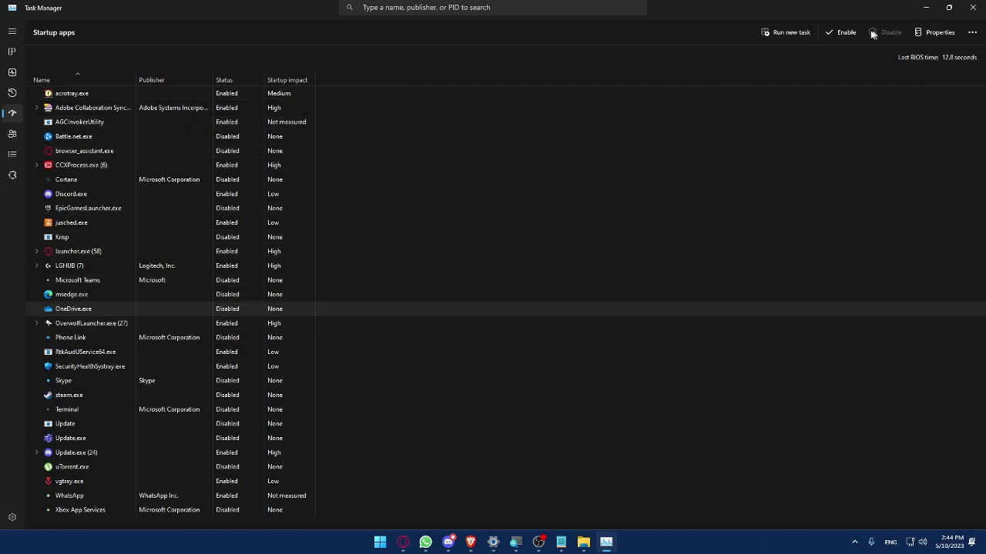
{"action": "left_click", "coordinate": [105, 394]}
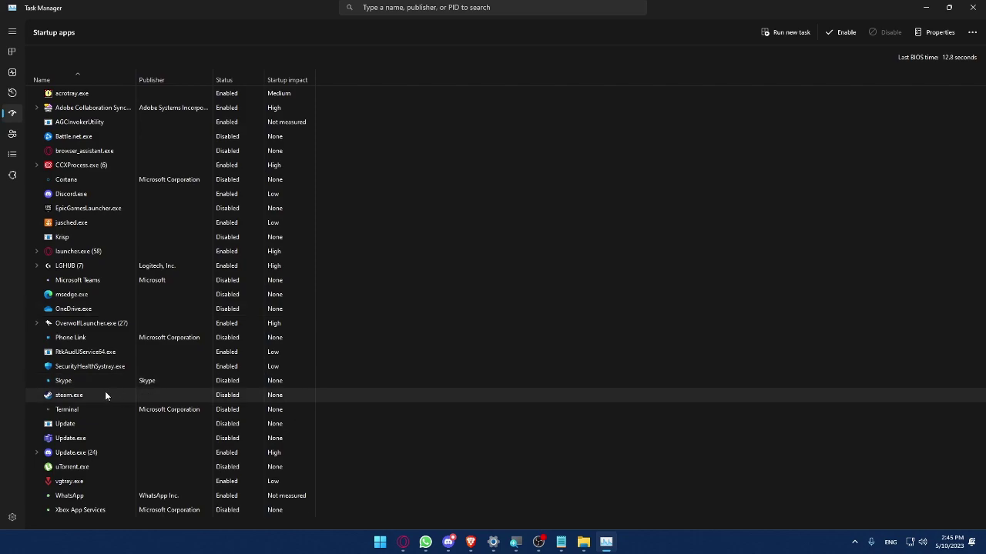
{"action": "left_click", "coordinate": [422, 254]}
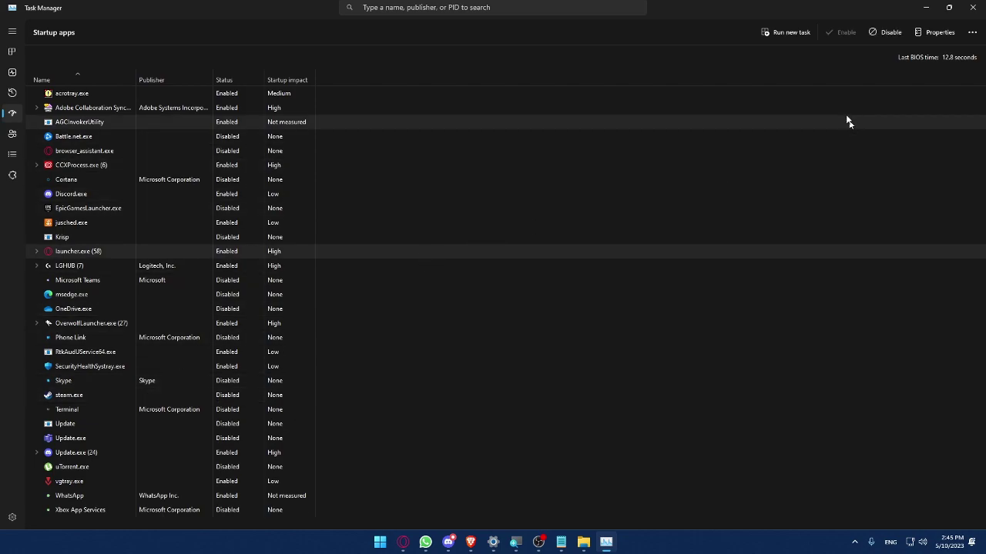
{"action": "left_click", "coordinate": [80, 366]}
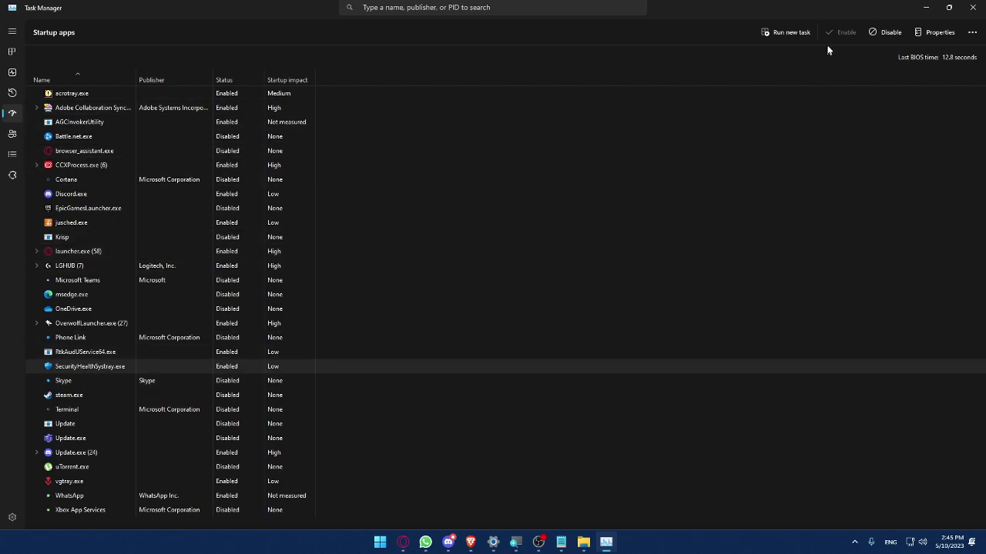
{"action": "left_click", "coordinate": [81, 208]}
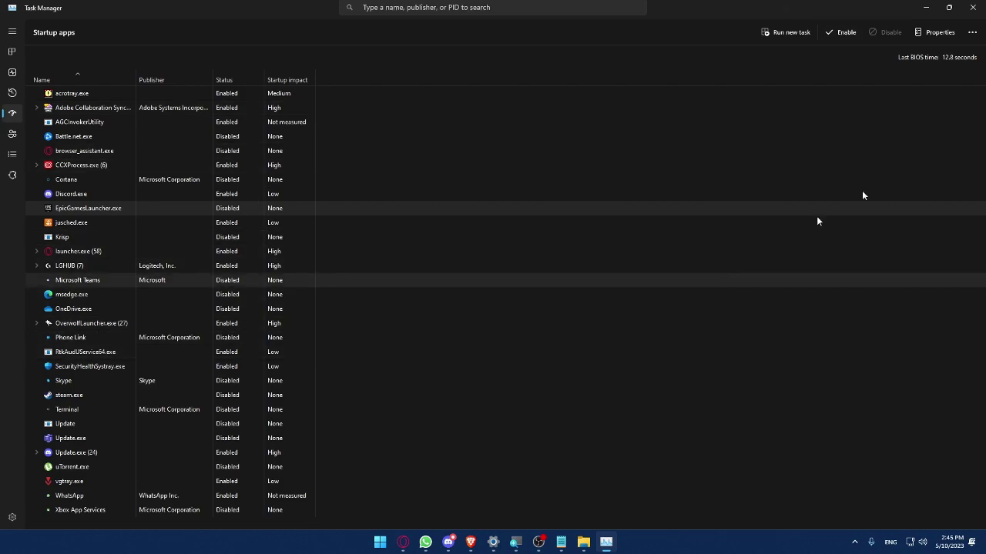
{"action": "left_click", "coordinate": [972, 7]}
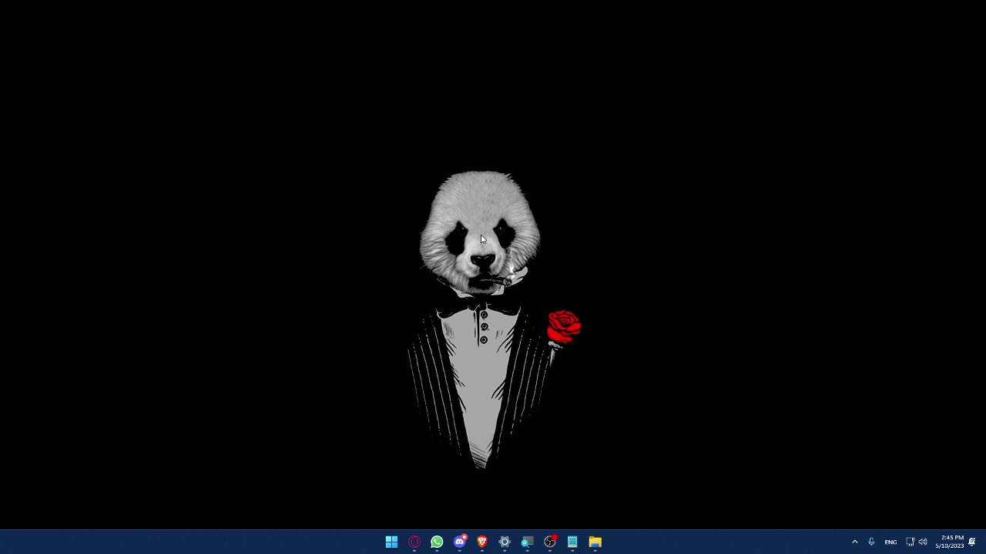
Open Device Manager from Start search and look over its device categories.
{"action": "key", "text": "super"}
{"action": "type", "text": "device"}
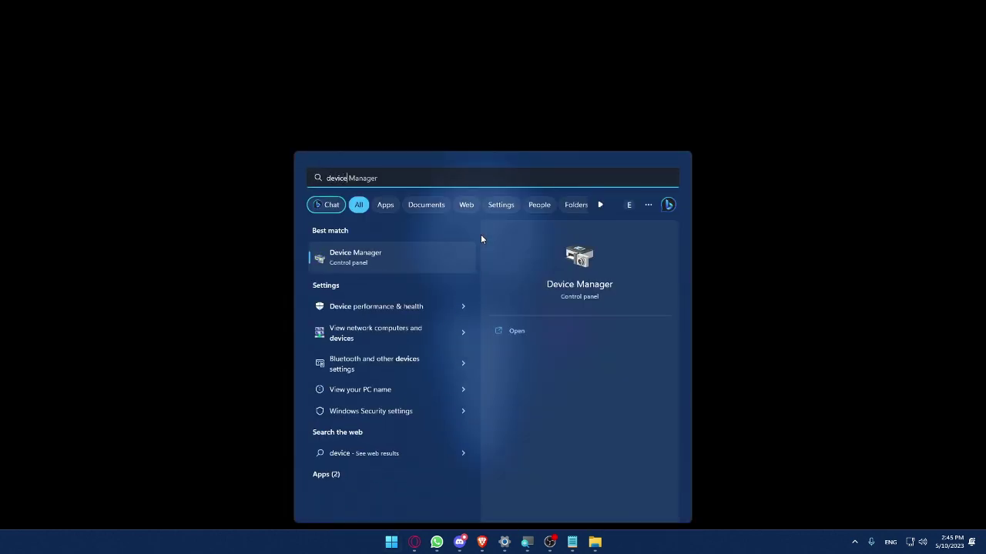
{"action": "left_click", "coordinate": [374, 260]}
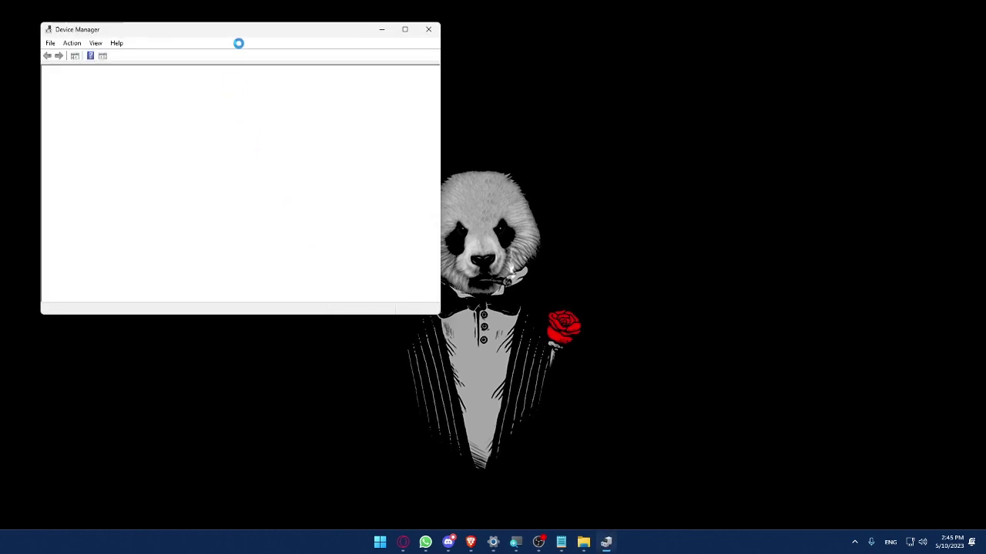
{"action": "left_click_drag", "start_coordinate": [233, 32], "coordinate": [385, 66]}
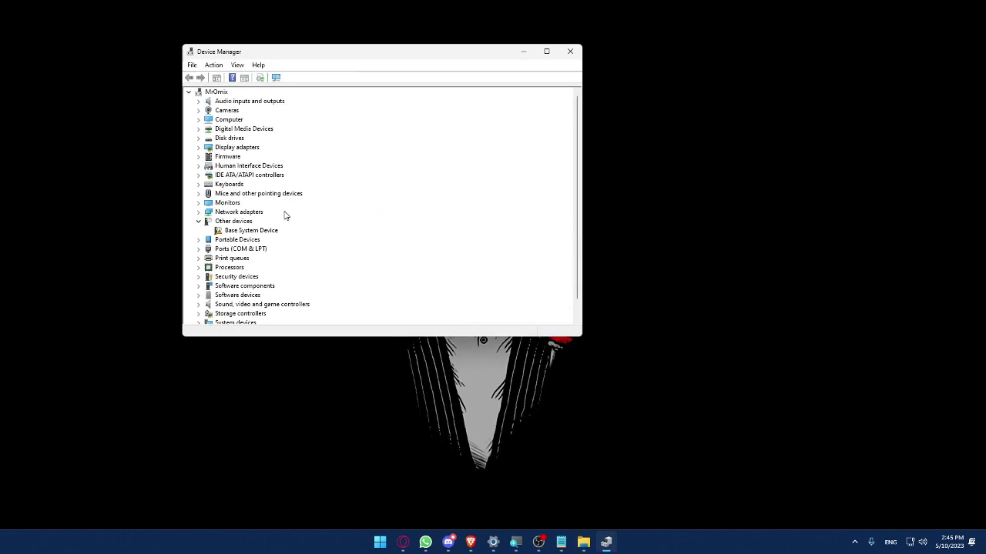
{"action": "scroll", "coordinate": [285, 215], "scroll_direction": "down", "scroll_amount": 1}
{"action": "scroll", "coordinate": [285, 214], "scroll_direction": "up", "scroll_amount": 1}
{"action": "scroll", "coordinate": [285, 215], "scroll_direction": "down", "scroll_amount": 1}
{"action": "scroll", "coordinate": [285, 215], "scroll_direction": "up", "scroll_amount": 1}
Scan for hardware changes from the Processors category.
{"action": "left_click", "coordinate": [226, 268]}
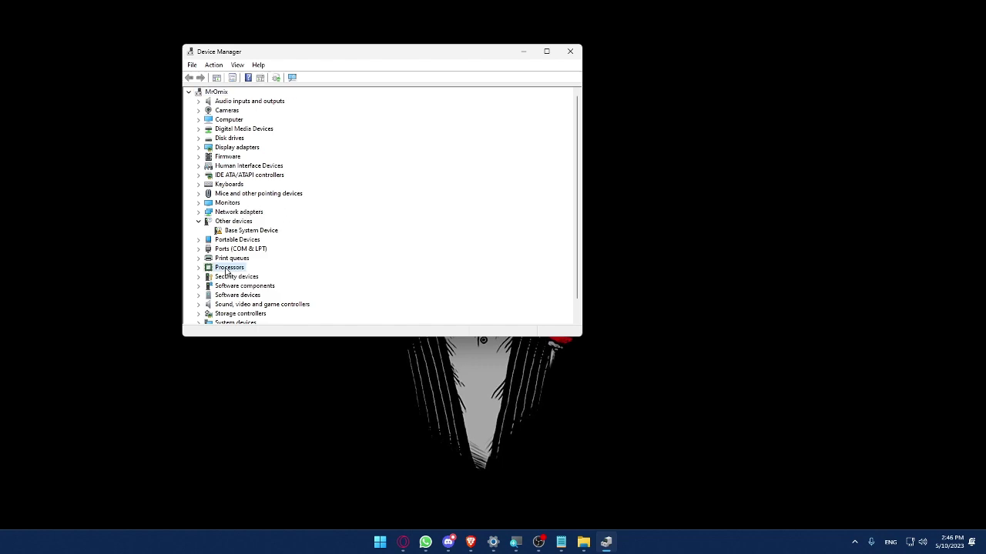
{"action": "right_click", "coordinate": [227, 269]}
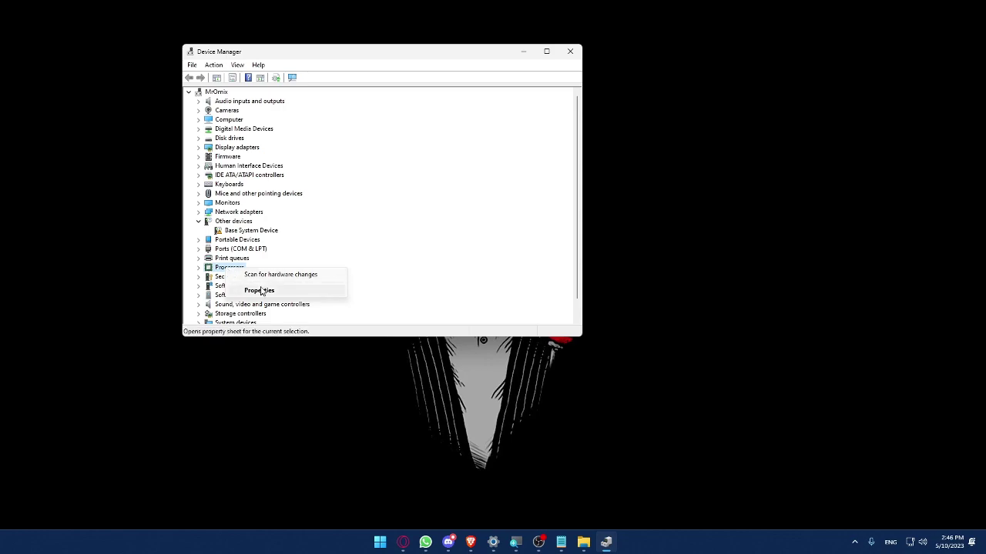
{"action": "key", "text": "Return"}
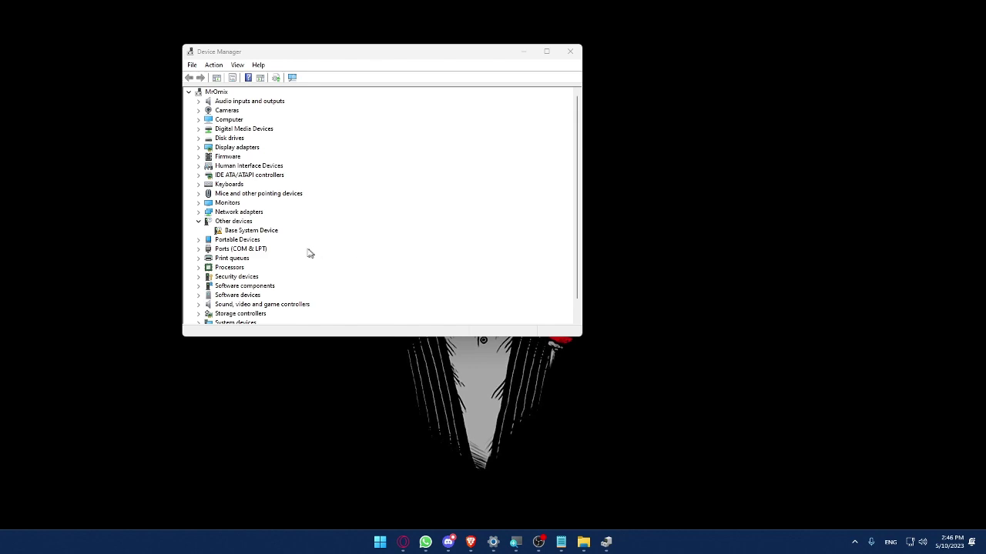
Check driver options for the headset microphone and a CPU core, then close Device Manager.
{"action": "left_click", "coordinate": [229, 102]}
{"action": "right_click", "coordinate": [229, 102]}
{"action": "key", "text": "Escape"}
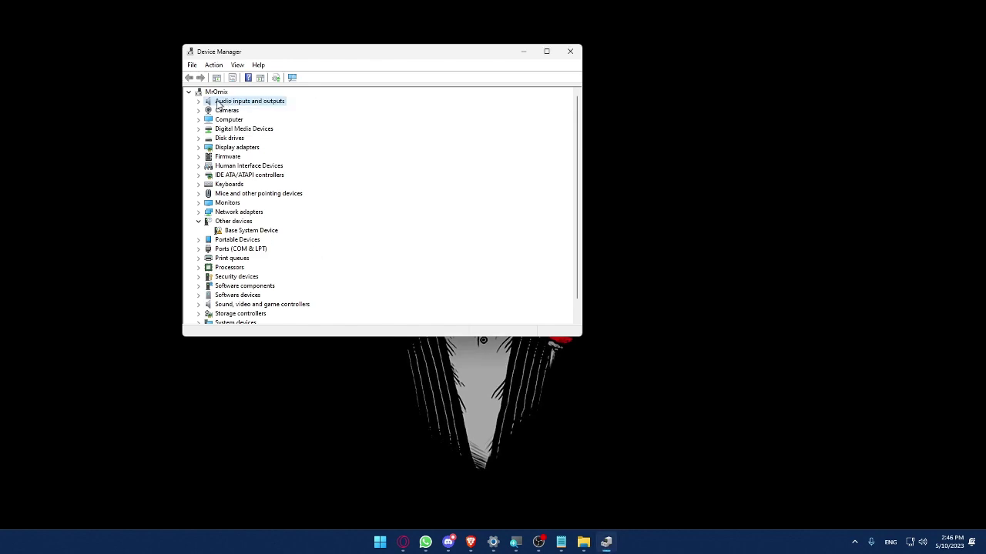
{"action": "left_click", "coordinate": [198, 101]}
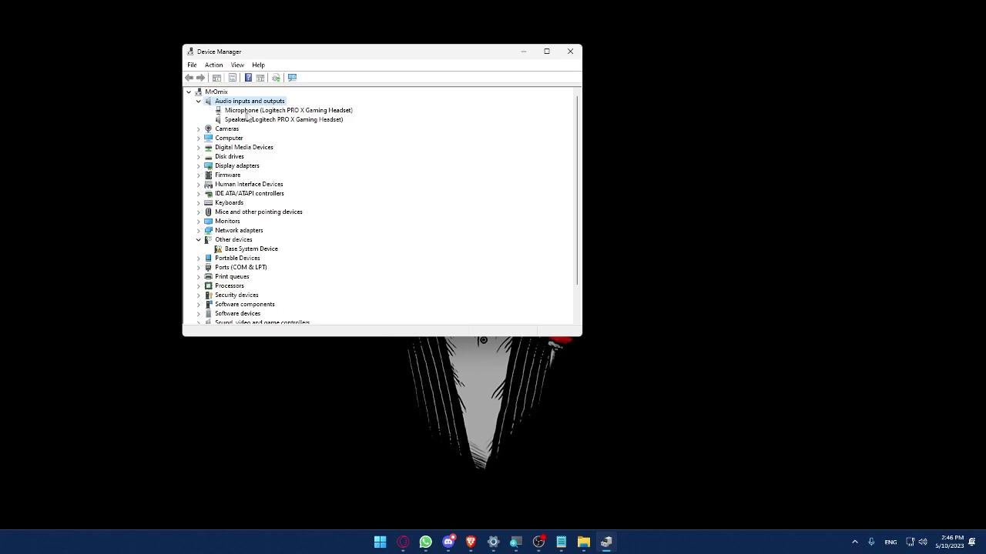
{"action": "right_click", "coordinate": [247, 114]}
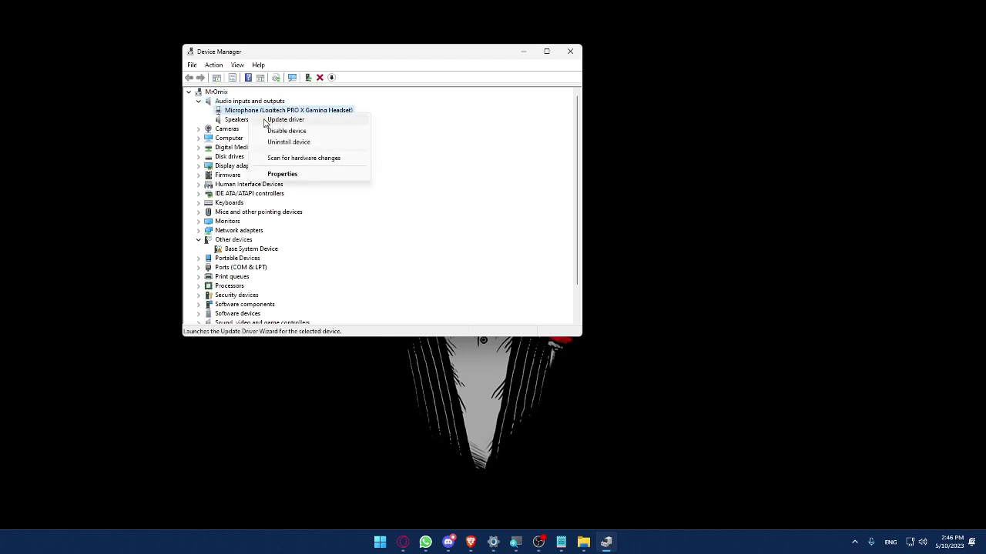
{"action": "left_click", "coordinate": [200, 103]}
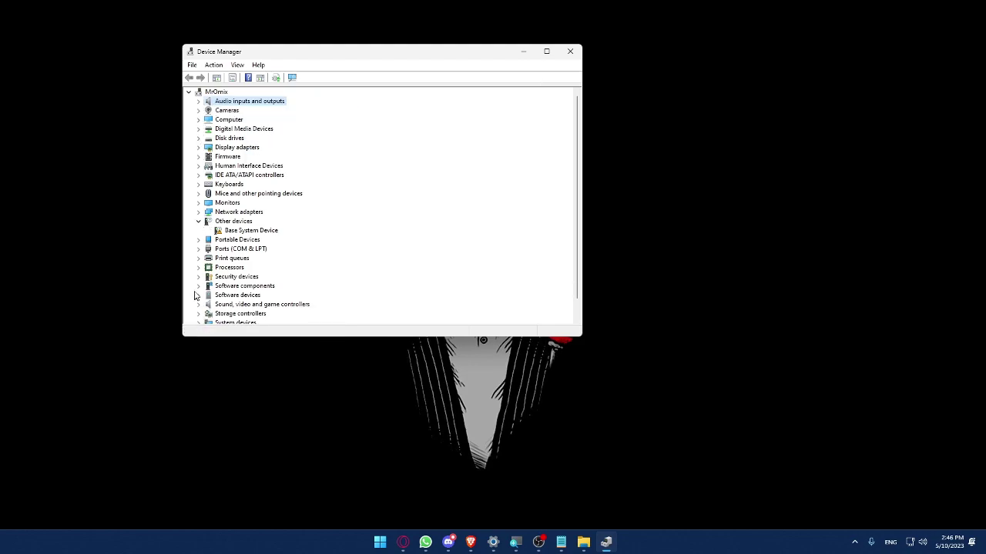
{"action": "left_click", "coordinate": [199, 267]}
{"action": "right_click", "coordinate": [247, 242]}
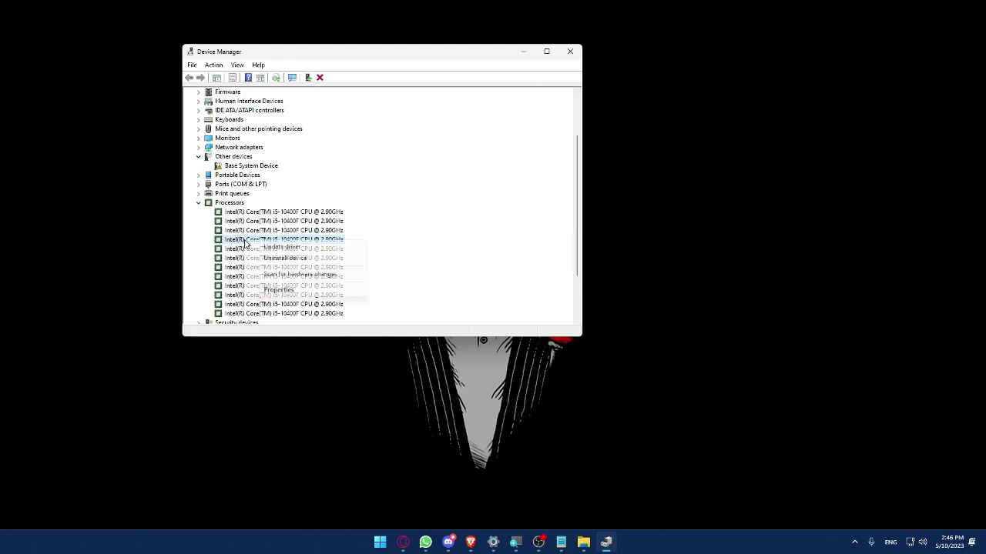
{"action": "left_click", "coordinate": [482, 183]}
{"action": "left_click", "coordinate": [198, 202]}
{"action": "left_click", "coordinate": [570, 51]}
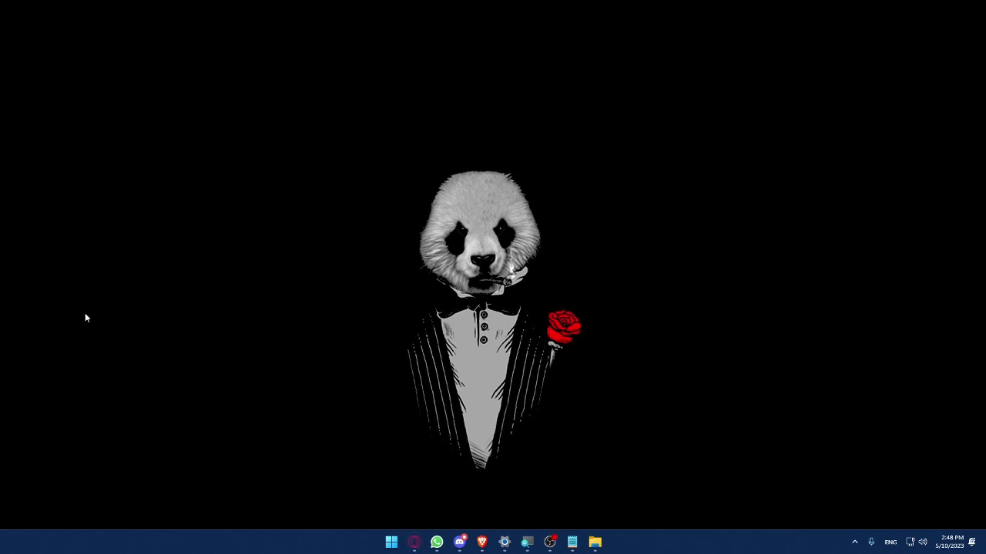
Launch Defragment and Optimize Drives by searching 'optimize'.
{"action": "key", "text": "super"}
{"action": "type", "text": "op"}
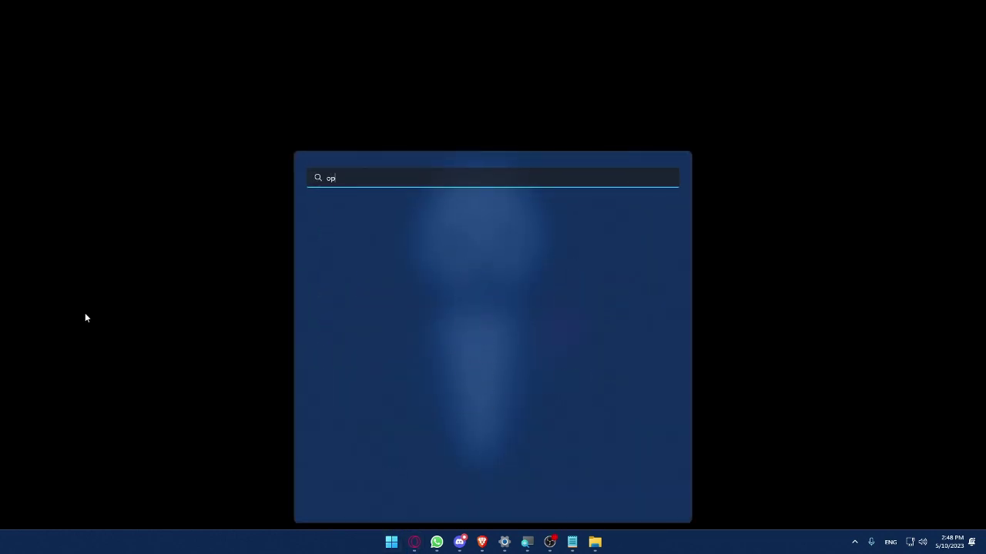
{"action": "type", "text": "timize"}
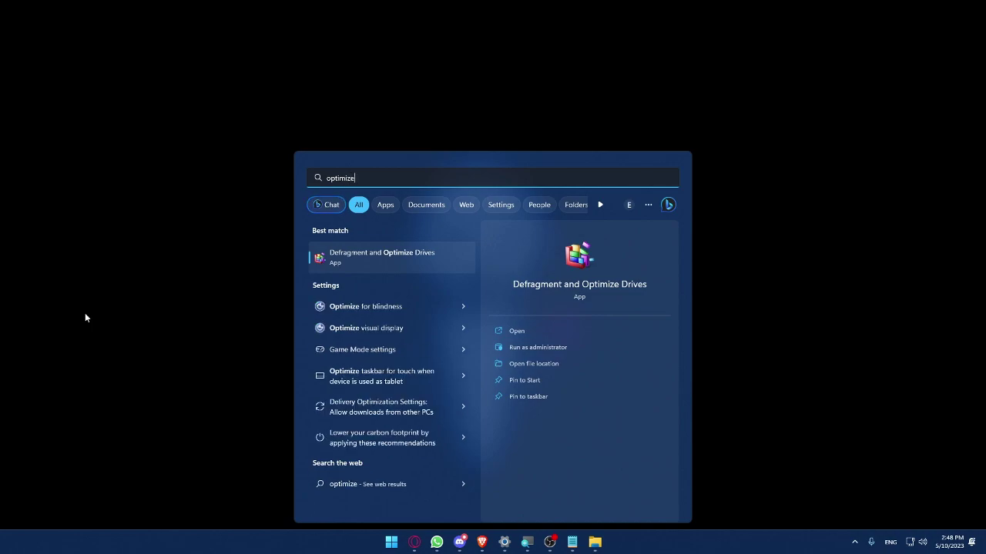
{"action": "key", "text": "Return"}
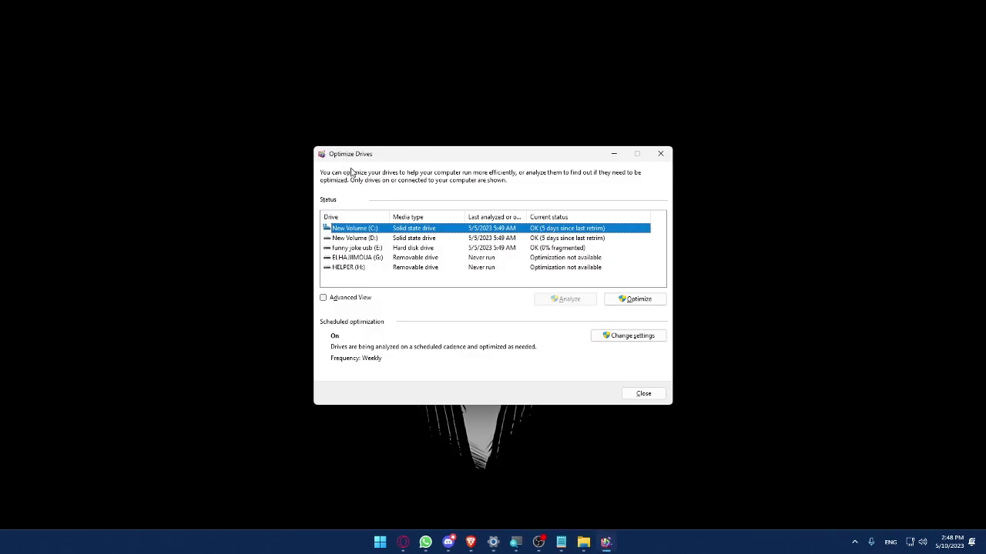
Optimize New Volume (C:), then select New Volume (D:) to check its status.
{"action": "left_click", "coordinate": [350, 239]}
{"action": "left_click", "coordinate": [348, 228]}
{"action": "left_click", "coordinate": [348, 238]}
{"action": "left_click", "coordinate": [348, 229]}
{"action": "left_click", "coordinate": [347, 240]}
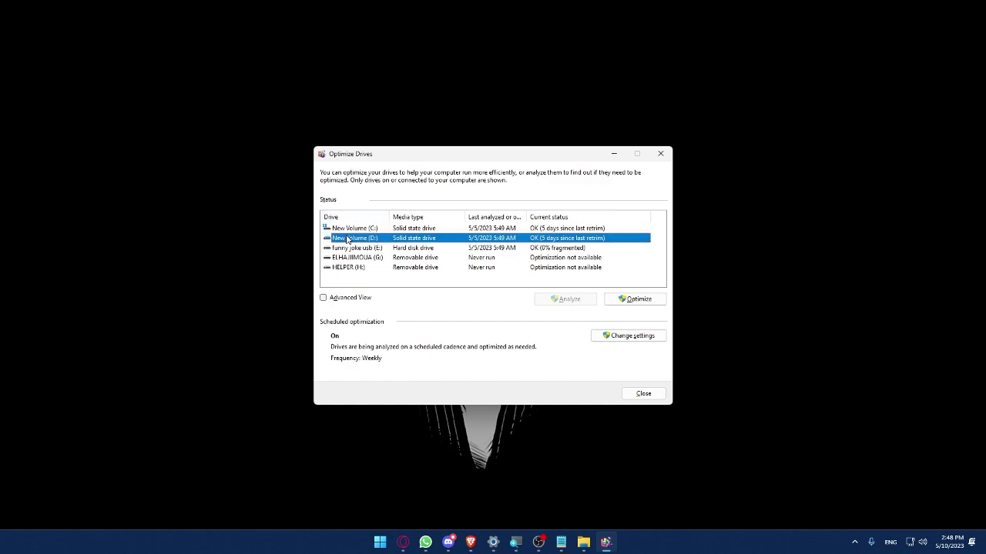
{"action": "left_click", "coordinate": [348, 228]}
{"action": "left_click", "coordinate": [348, 240]}
{"action": "left_click", "coordinate": [347, 230]}
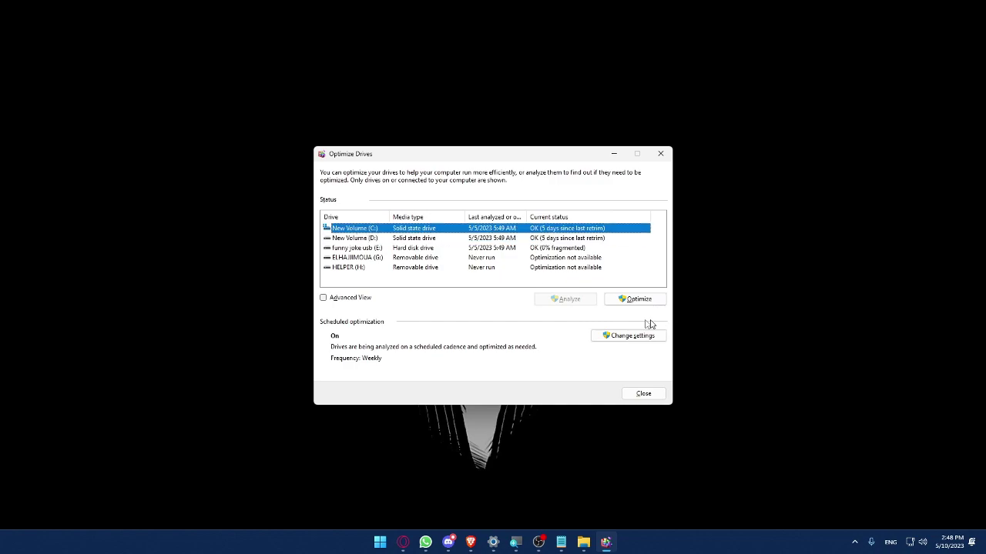
{"action": "left_click", "coordinate": [636, 299]}
{"action": "left_click", "coordinate": [357, 240]}
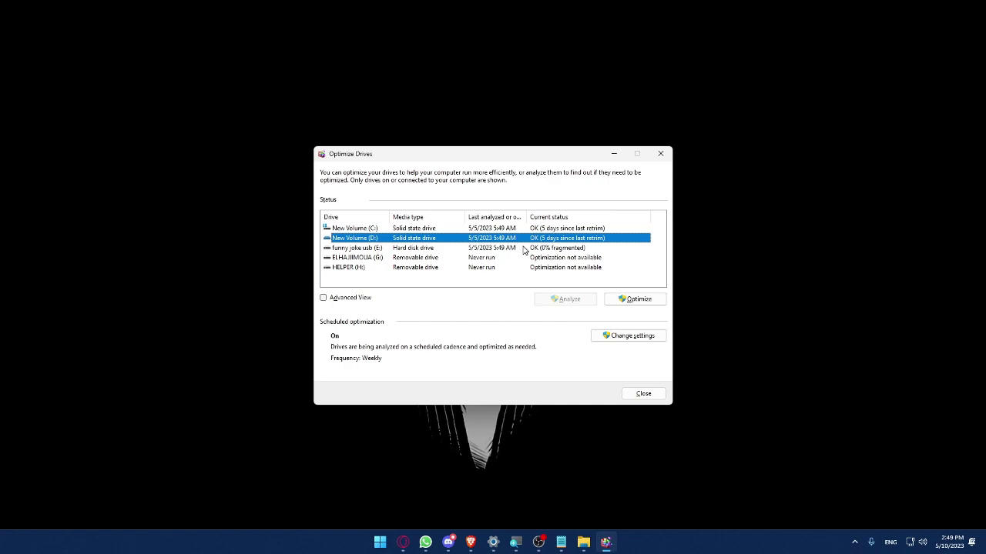
Close the Optimize Drives dialog to return to the desktop.
{"action": "left_click", "coordinate": [642, 394]}
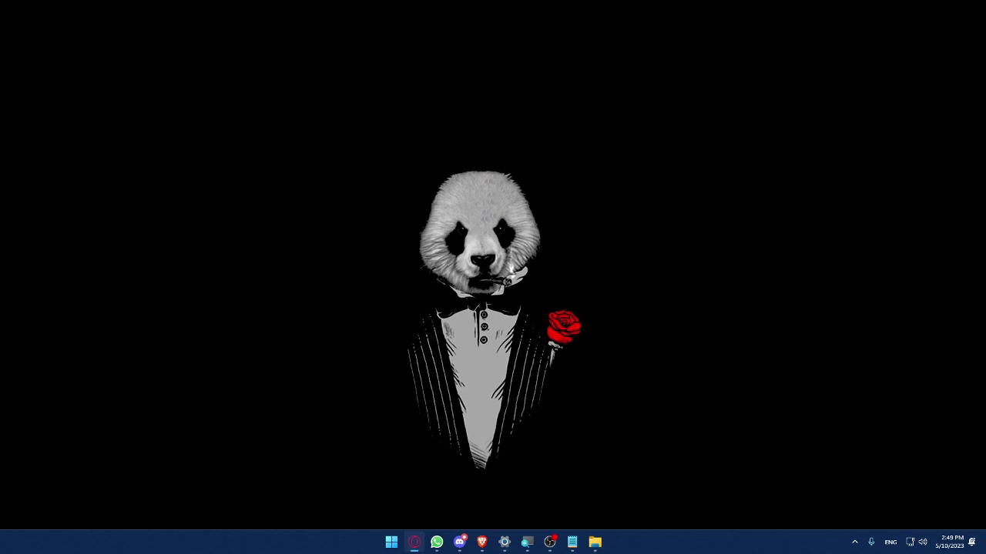